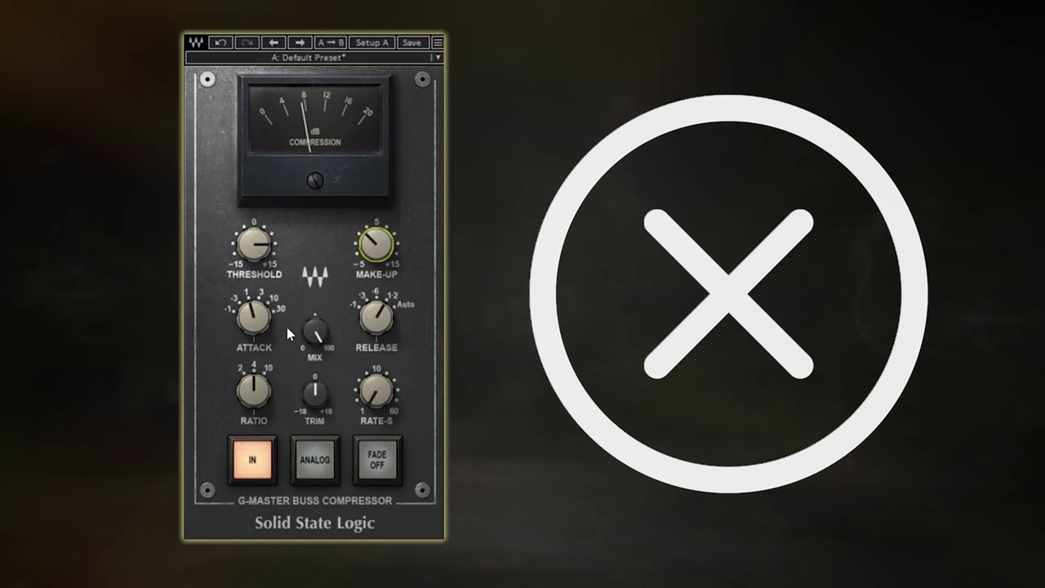
Step: Lengthen the SSL G-Master compressor's attack from 3 ms to about 10 ms
drag(253, 317, 253, 320)
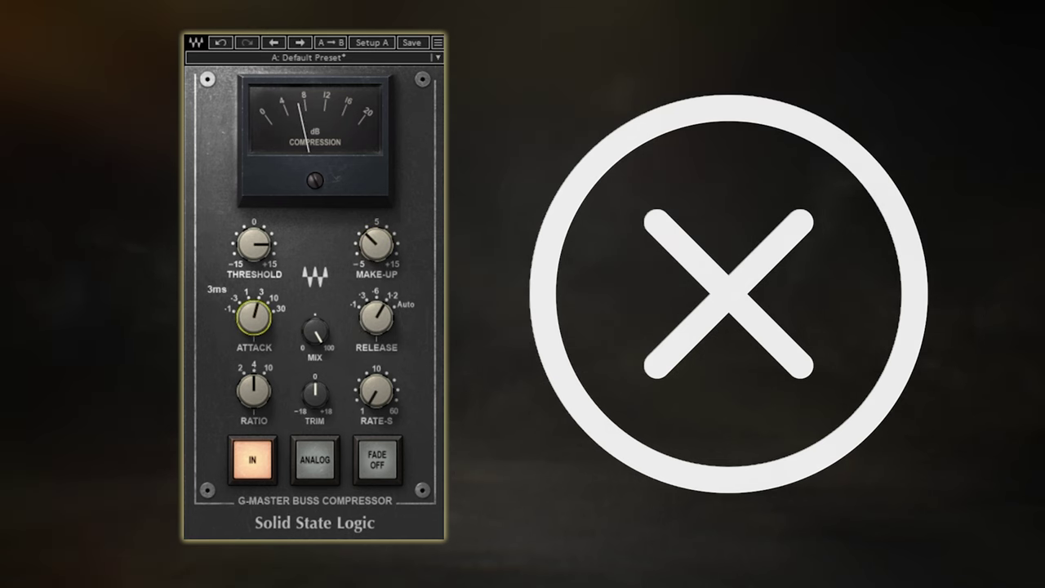
drag(253, 320, 253, 323)
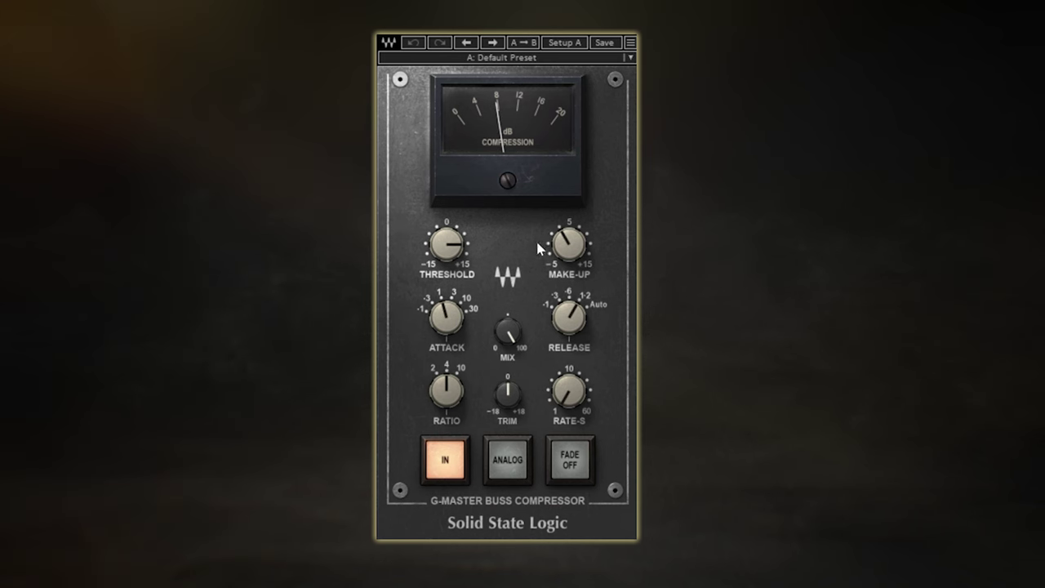
Step: Set the SSL compressor's make-up gain to 3.2 and its threshold from 9.0 to 10.1
drag(569, 244, 569, 239)
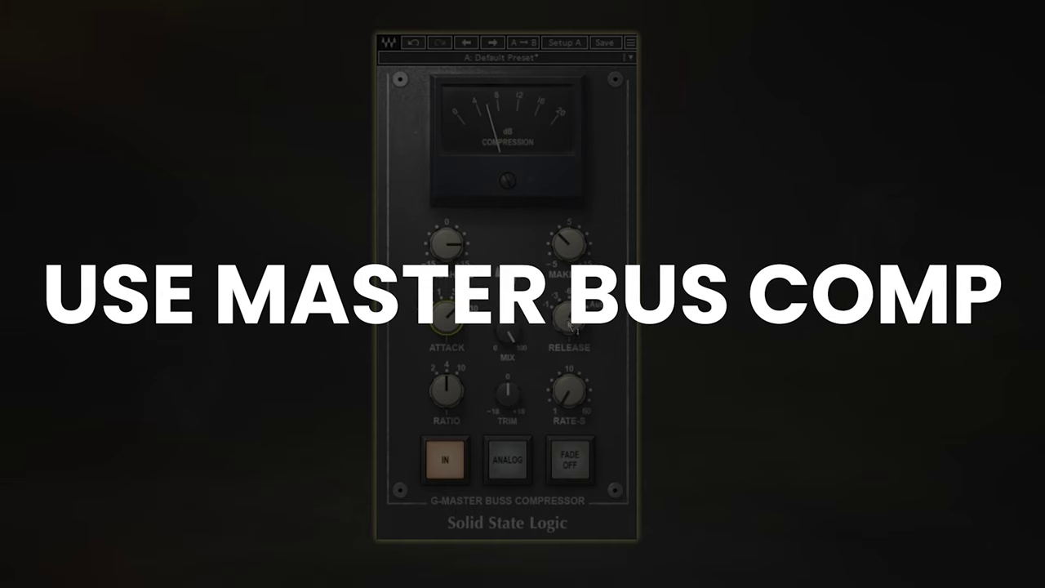
click(445, 243)
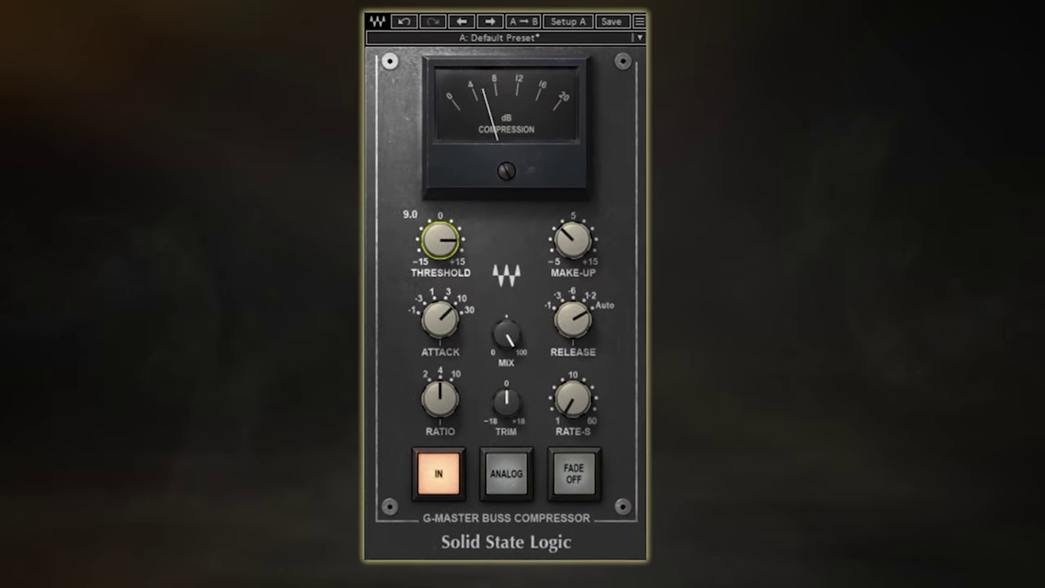
drag(441, 239, 441, 233)
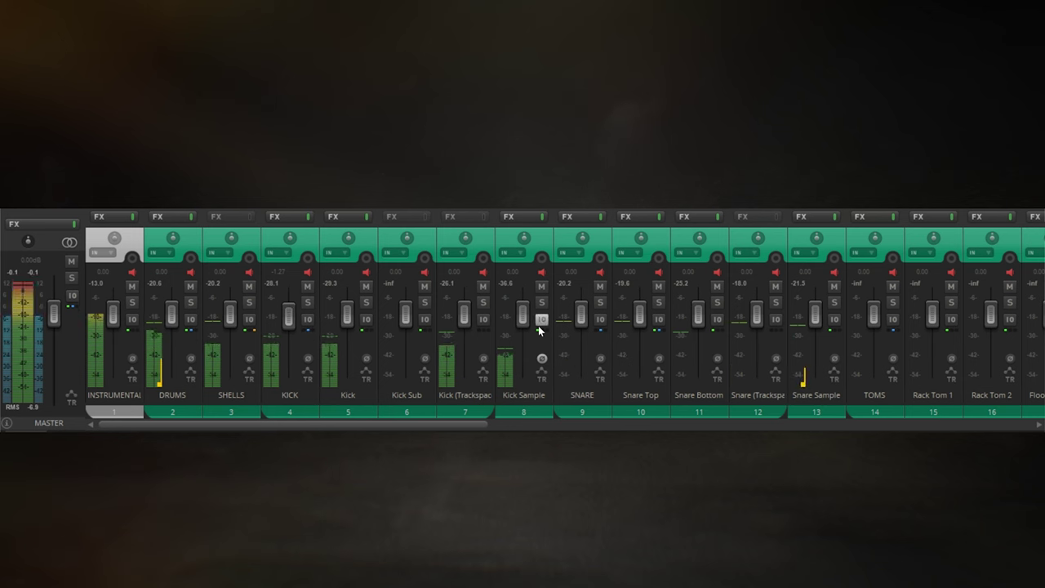
Step: Bring the Snare Top mixer fader up to +1.59 dB
drag(640, 317, 704, 312)
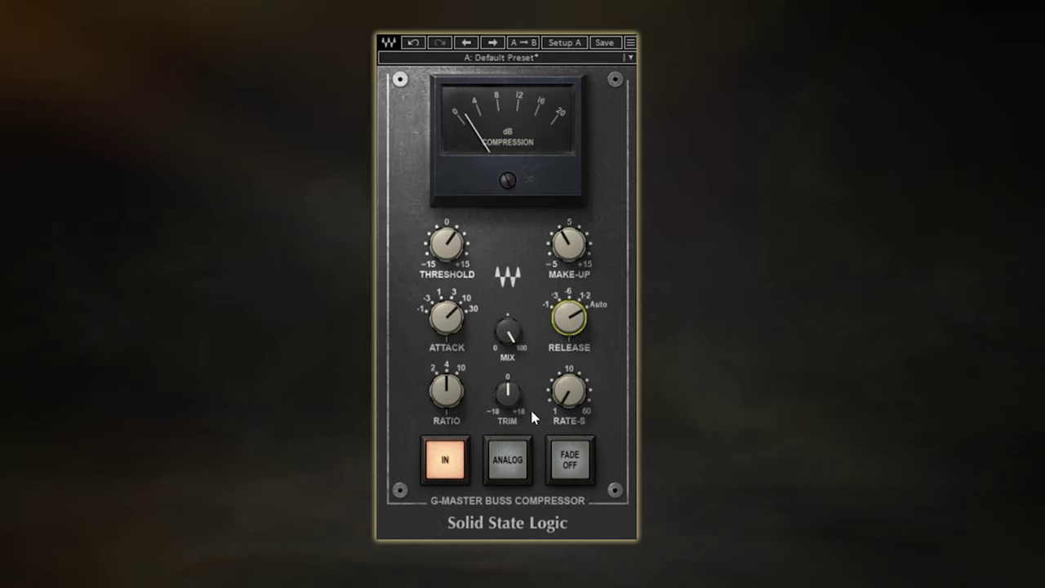
click(445, 459)
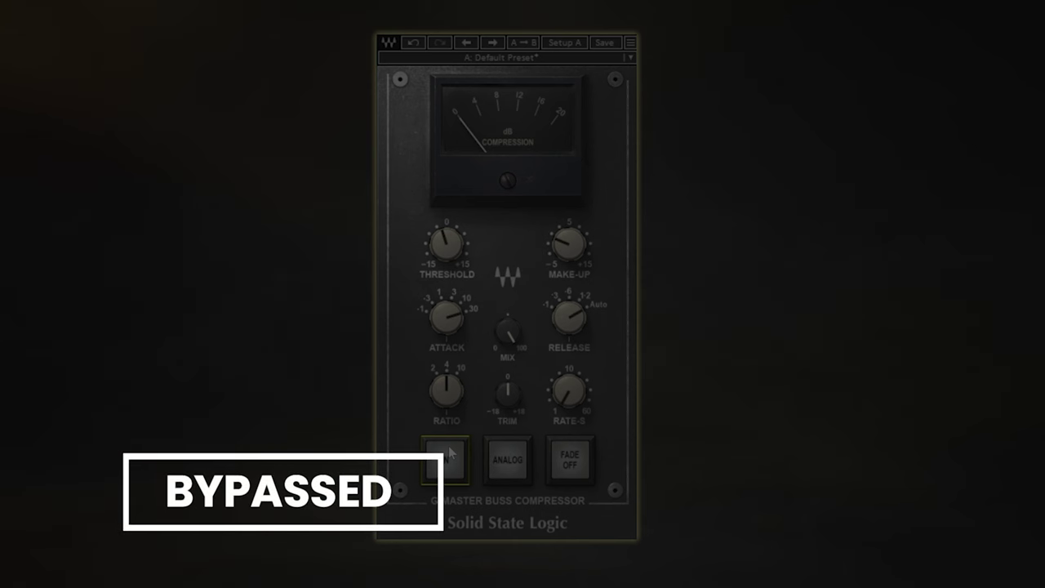
click(448, 457)
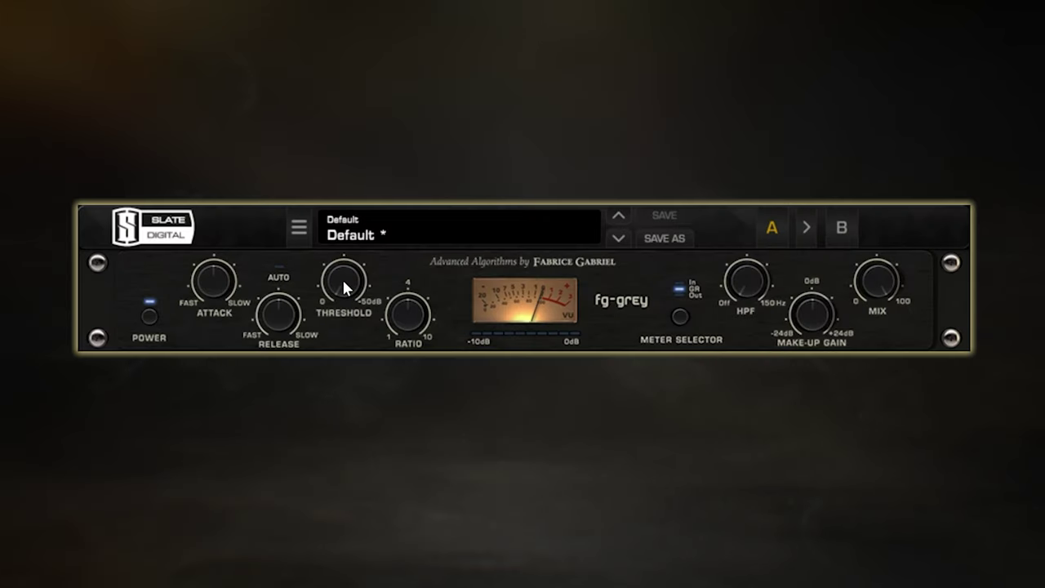
mouse_move(341, 277)
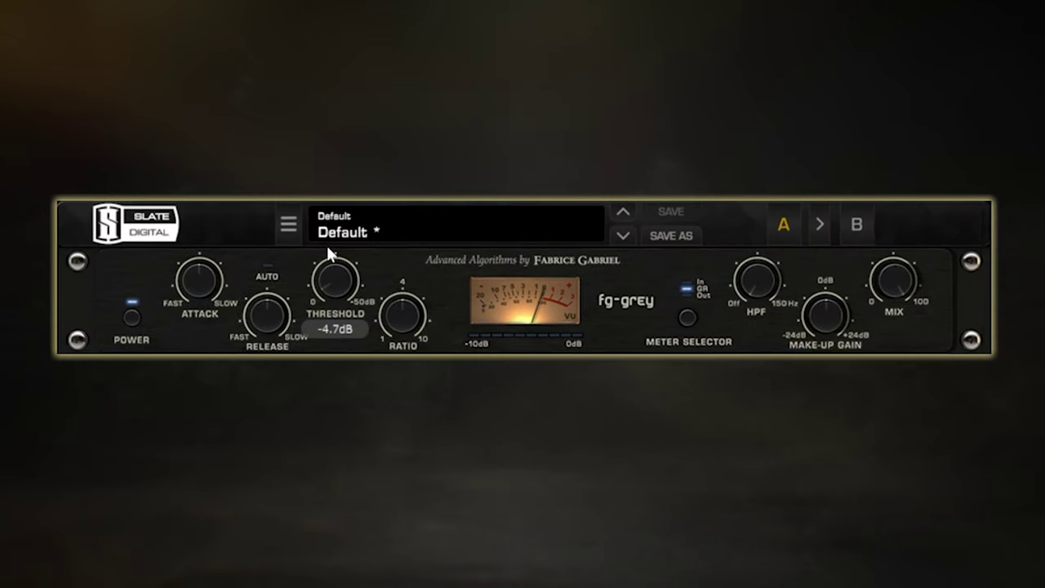
Step: Settle the FG-Grey threshold around -19 dB and try a 3.5 ratio
drag(327, 248, 327, 192)
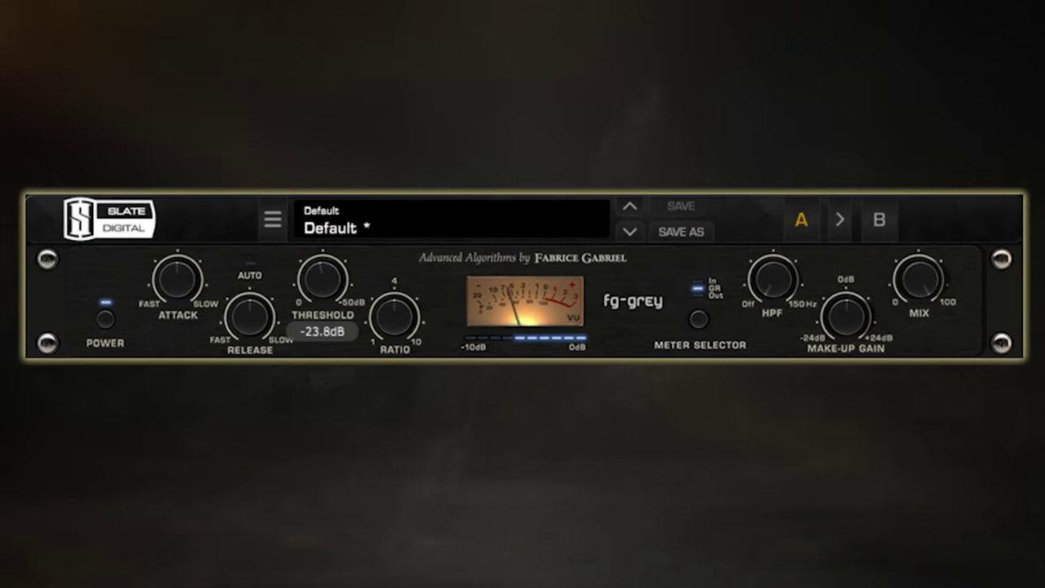
drag(322, 278, 323, 288)
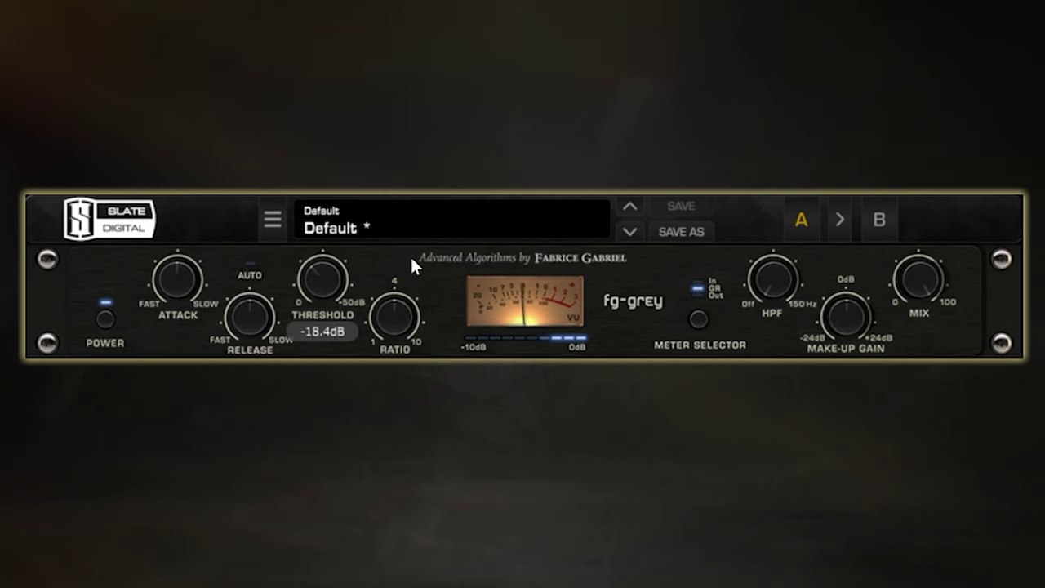
drag(405, 317, 395, 328)
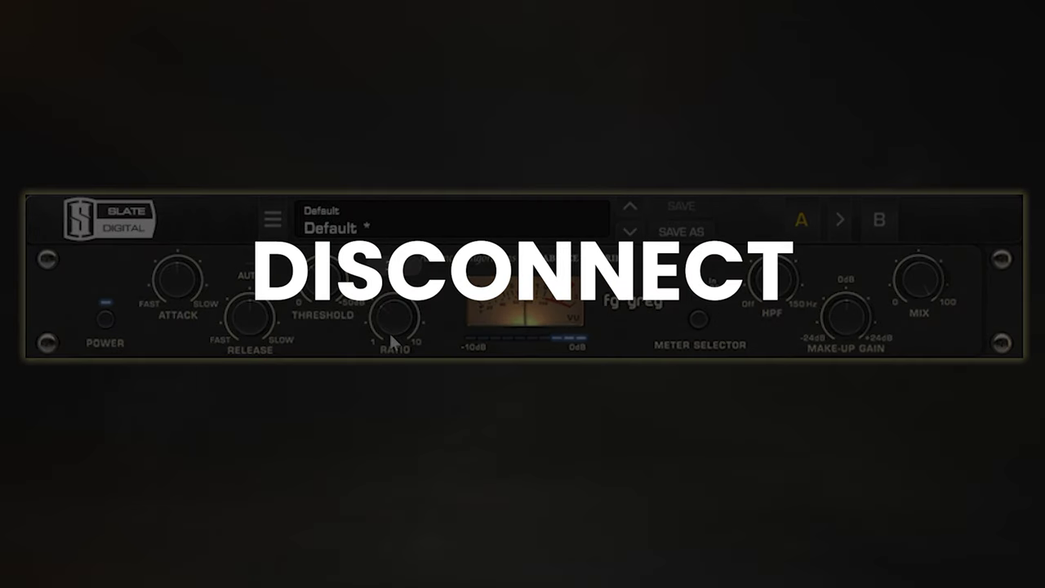
Step: Set FG-Grey attack to 0.3, release to 0.1, and ratio back to 4.0
drag(185, 295, 186, 351)
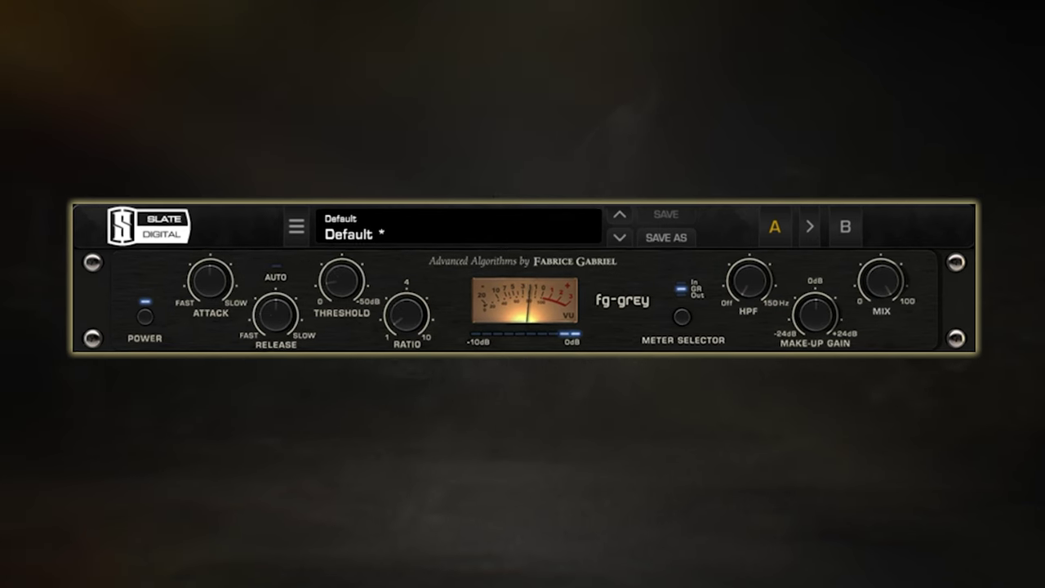
drag(170, 266, 154, 327)
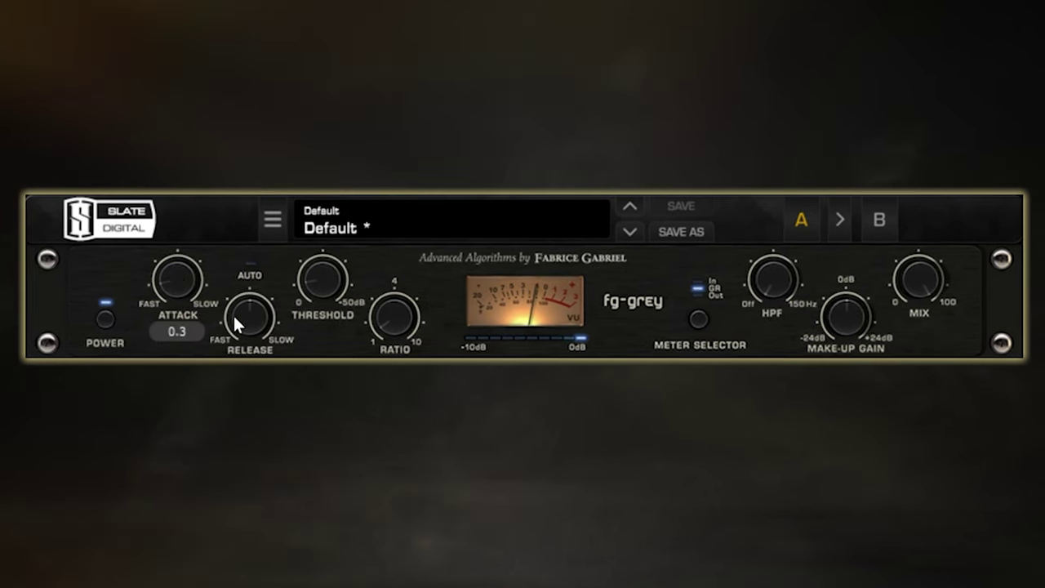
mouse_move(234, 319)
mouse_down()
mouse_move(249, 312)
mouse_move(237, 366)
mouse_up()
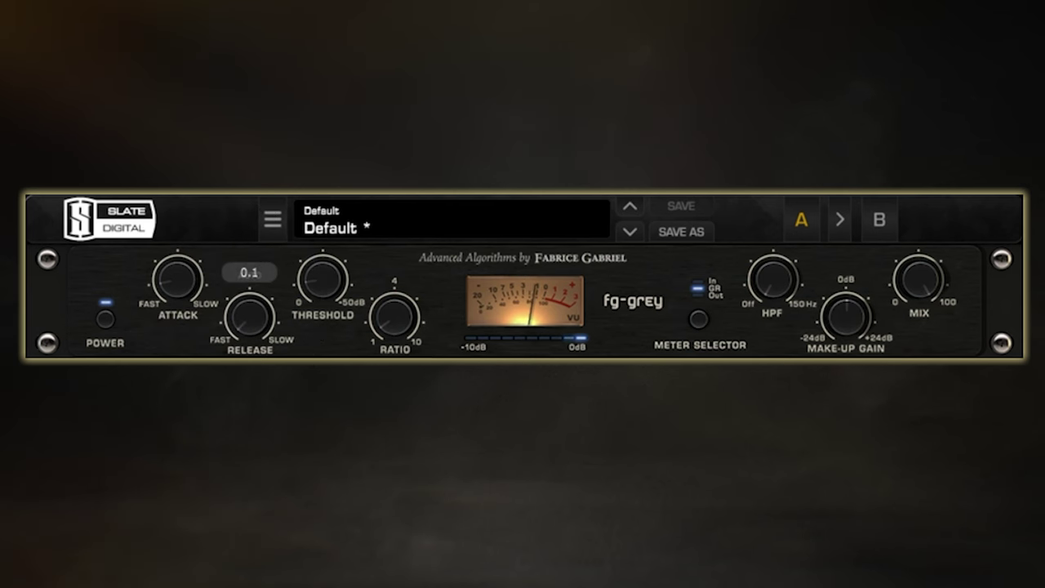
mouse_move(393, 306)
mouse_down()
mouse_move(396, 210)
mouse_move(410, 196)
mouse_up()
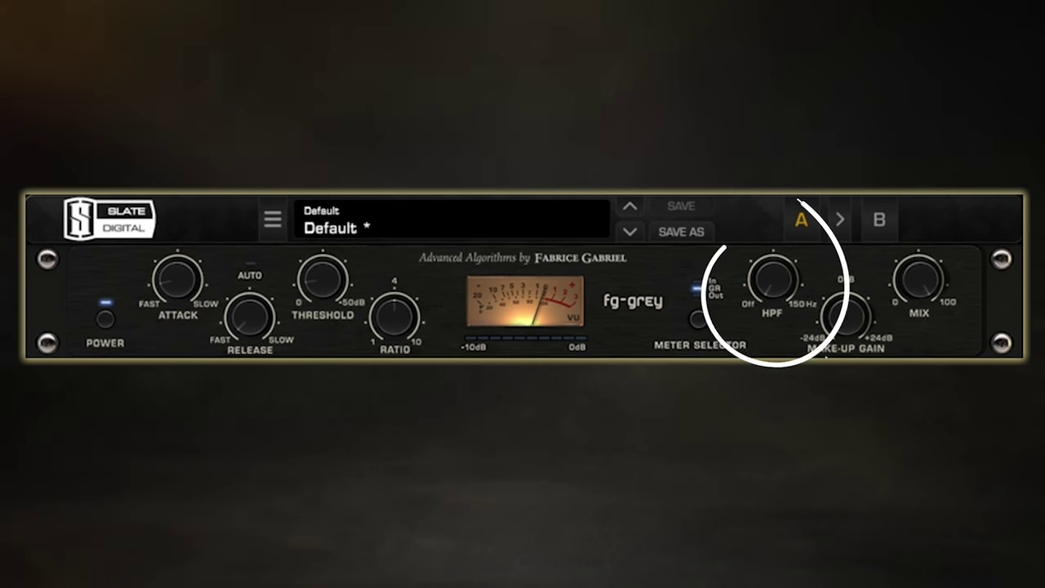
Step: Set FG-Grey's high-pass filter to 20 Hz and its threshold to -1.5 dB
mouse_move(775, 277)
drag(774, 277, 786, 217)
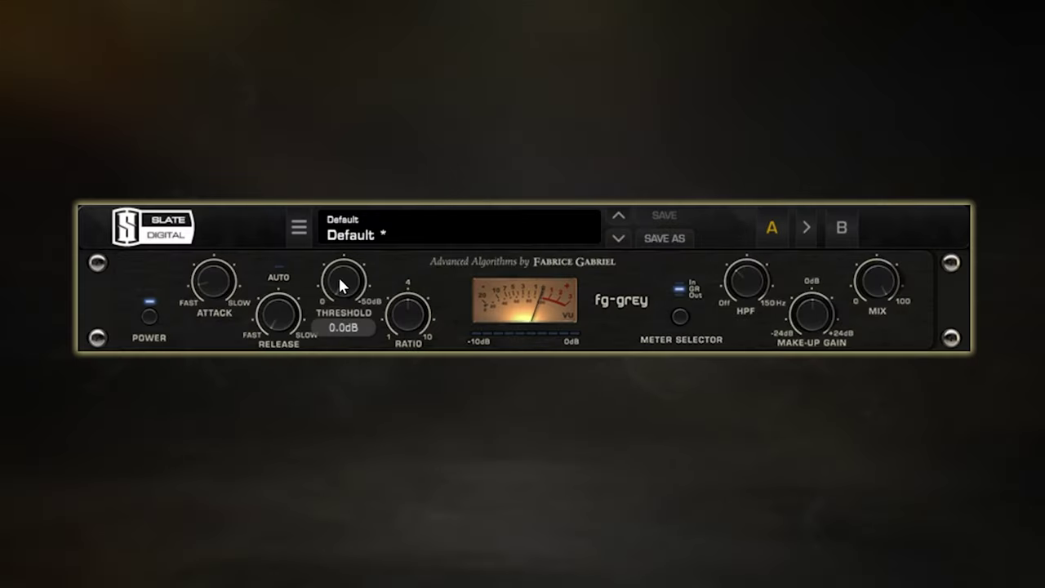
drag(338, 275, 333, 214)
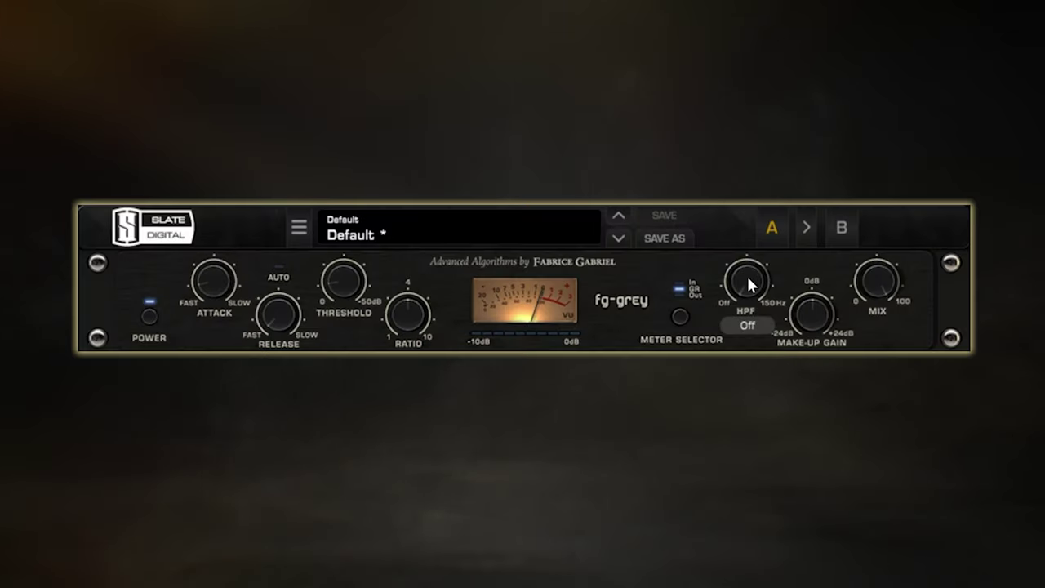
drag(746, 273, 770, 229)
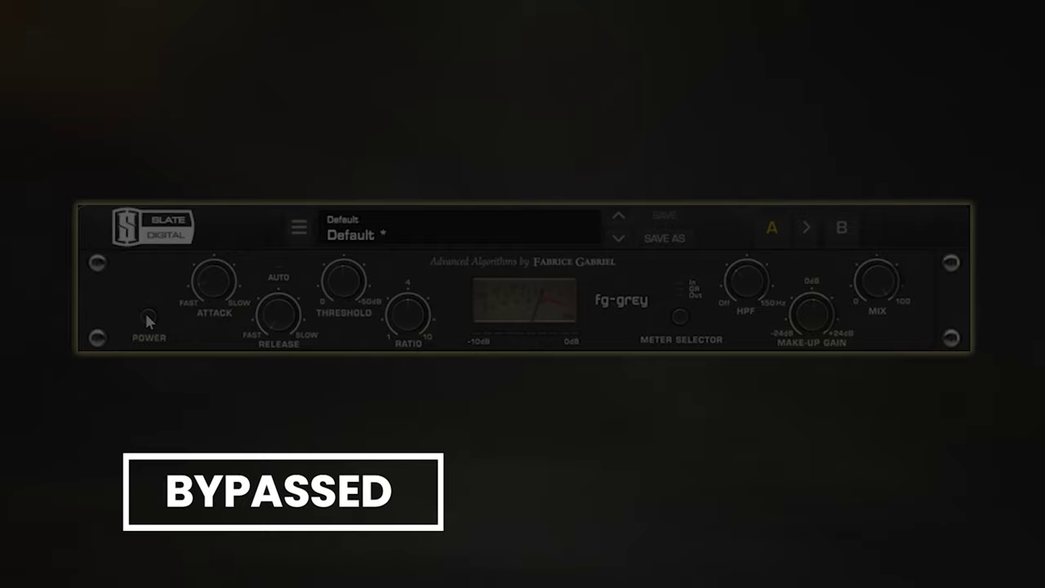
Step: Re-enable FG-Grey, lower the threshold to -28.9 dB, and sweep attack to 30.0 then 0.1
click(147, 317)
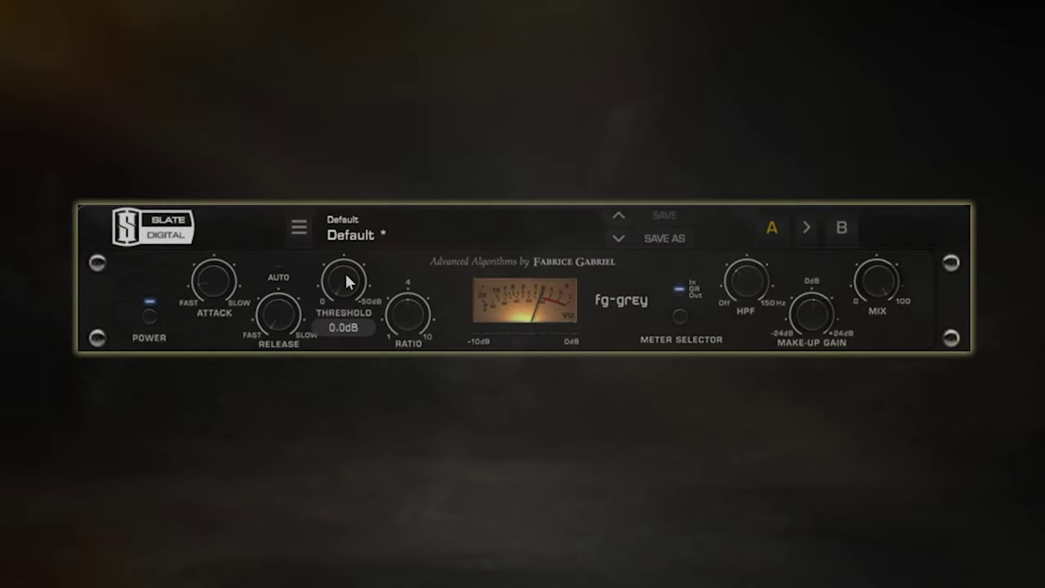
drag(343, 237, 349, 160)
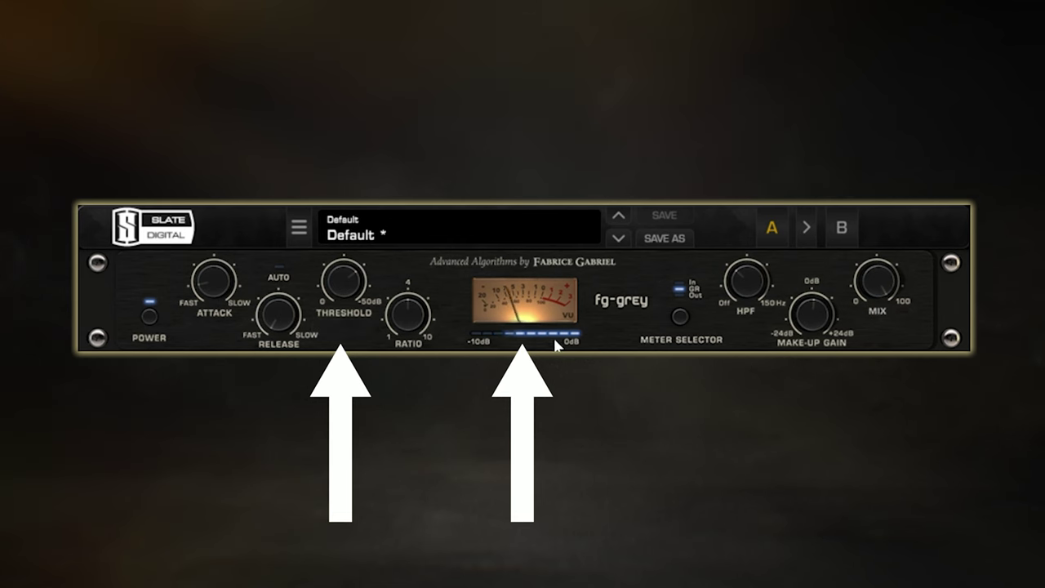
mouse_move(333, 278)
mouse_down()
mouse_move(326, 299)
mouse_move(343, 284)
mouse_up()
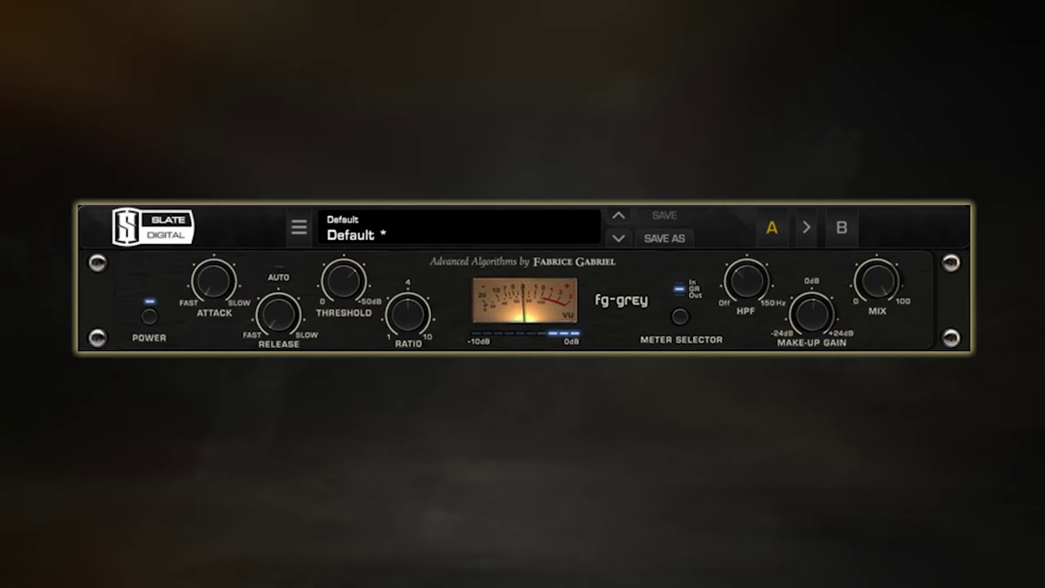
drag(222, 277, 221, 225)
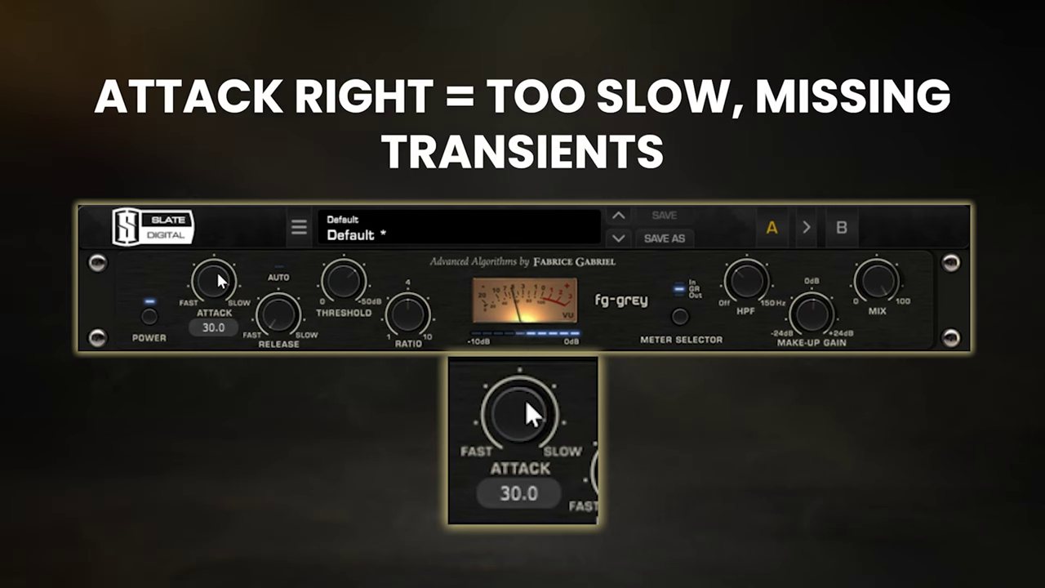
drag(219, 279, 219, 325)
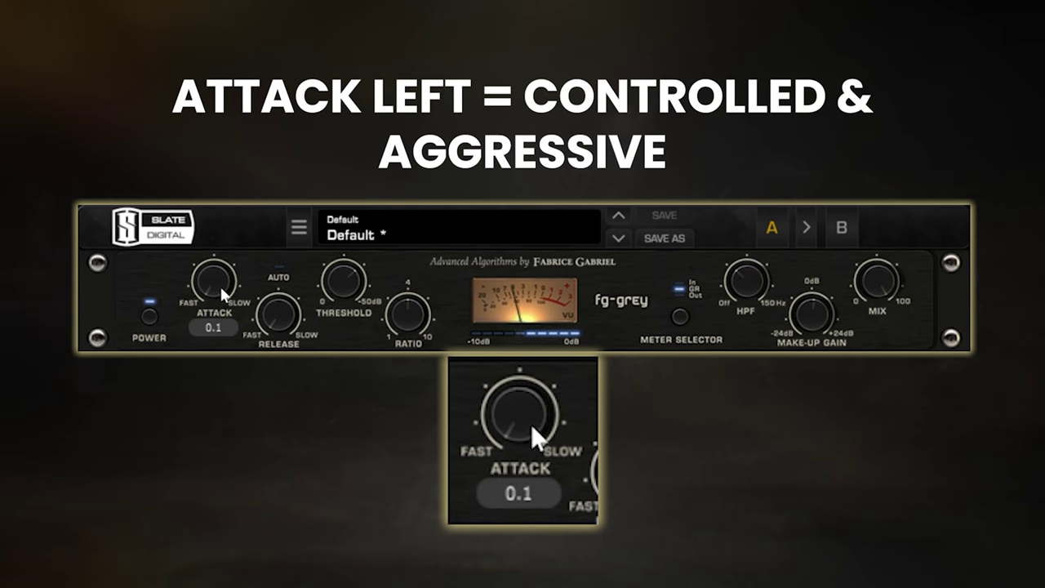
Step: Set FG-Grey's attack to 0.3 and slow the release to about 0.8
drag(222, 274, 226, 266)
drag(270, 314, 278, 179)
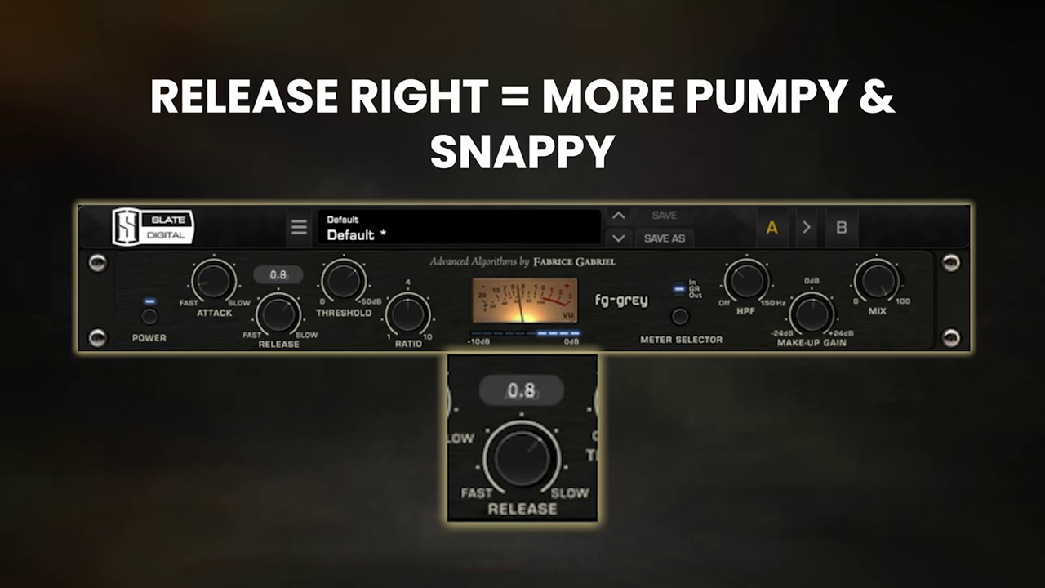
Step: Turn FG-Grey's release back from 0.8 to a fast setting around 0.2
drag(278, 186, 293, 324)
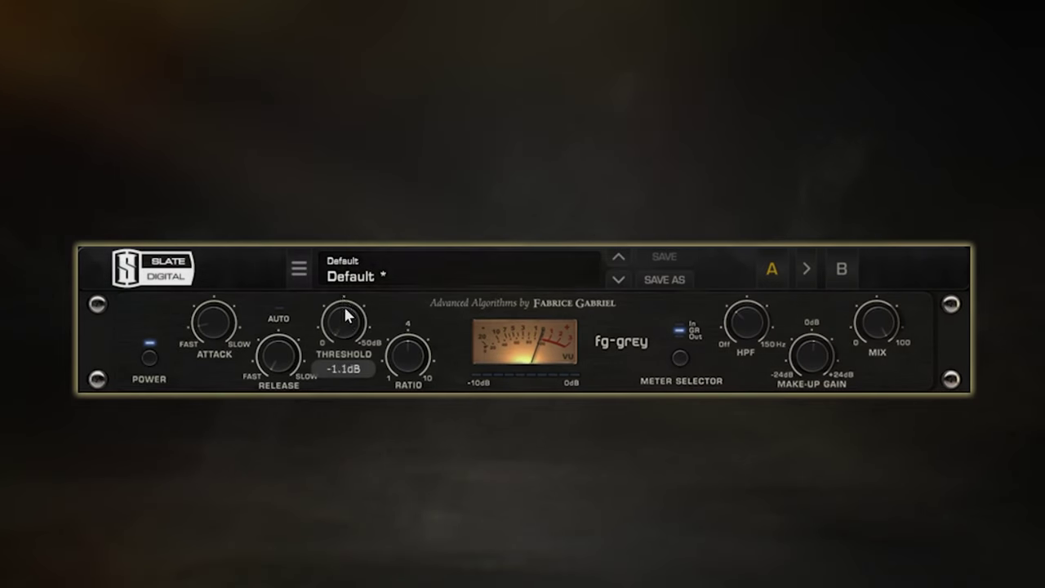
Step: Compare FG-Grey thresholds from -14.8 to -27.0 dB, finally leaving it at -18.4 dB
drag(345, 316, 351, 247)
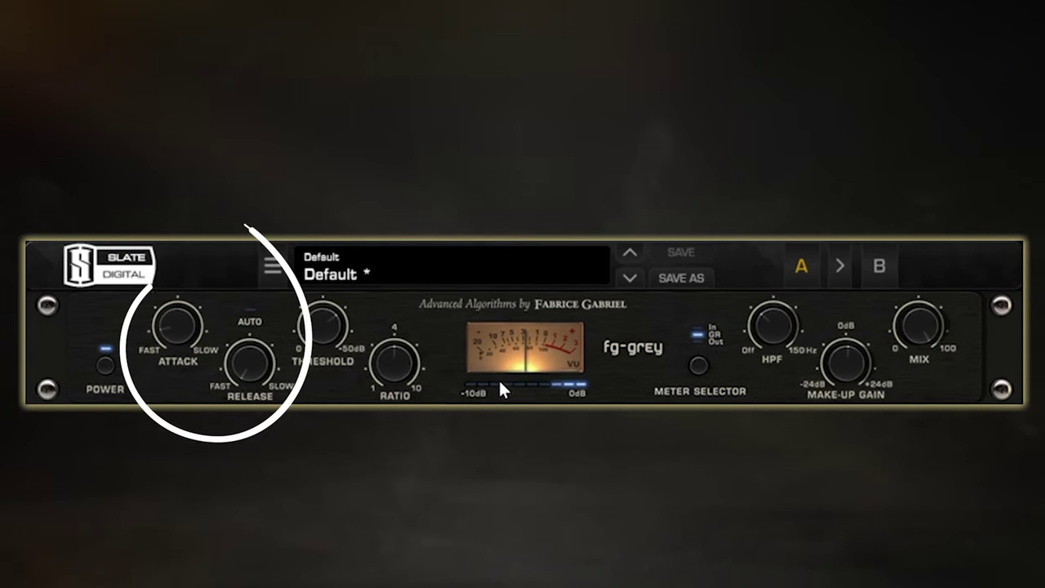
drag(311, 324, 299, 353)
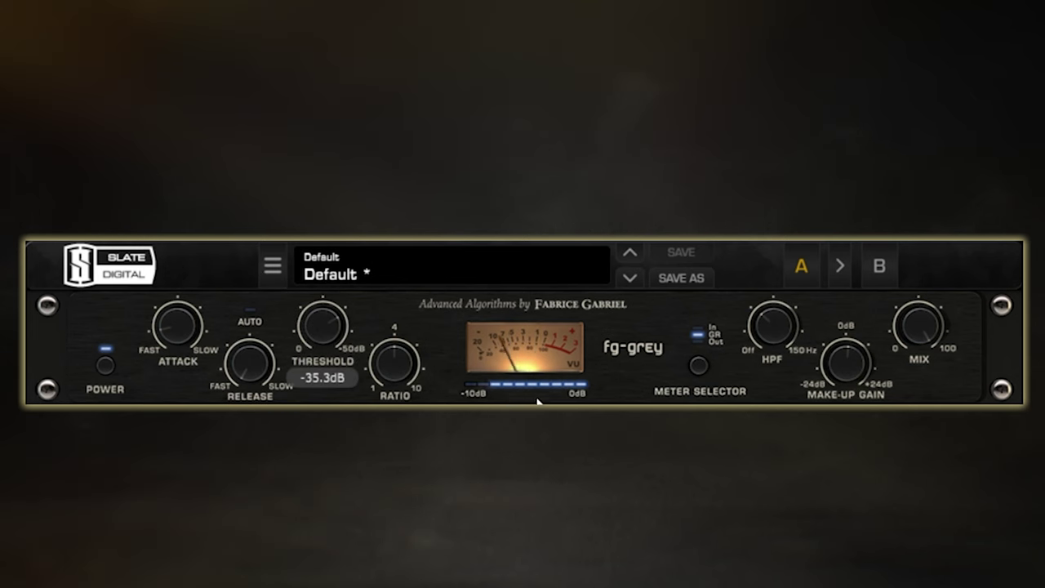
mouse_move(305, 322)
mouse_down()
mouse_move(283, 385)
mouse_move(281, 359)
mouse_up()
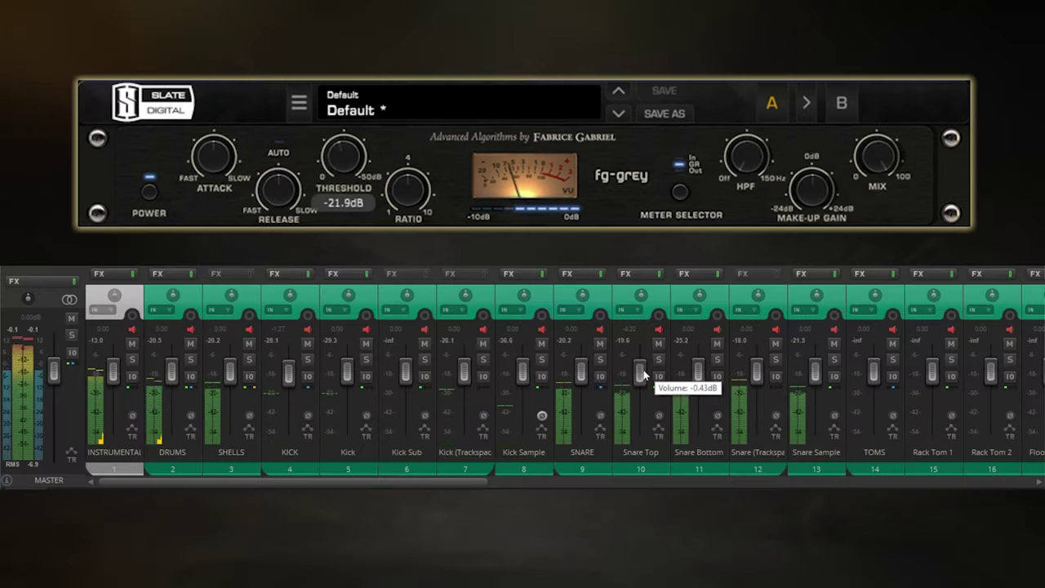
drag(644, 375, 707, 373)
Step: Set the FG-Grey ratio to 3.5 and shorten attack and release to their fastest
drag(408, 188, 407, 195)
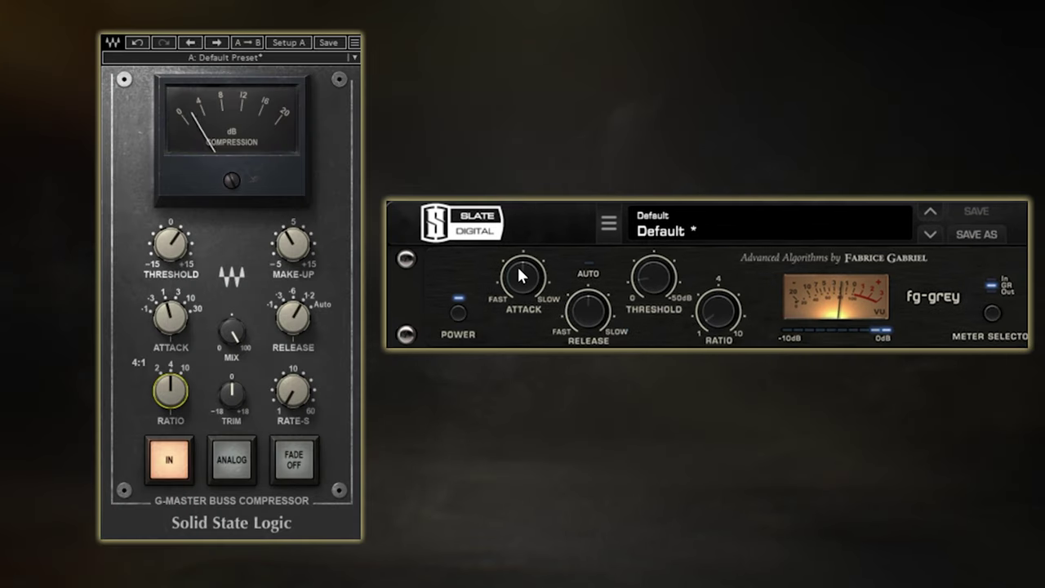
drag(522, 275, 512, 317)
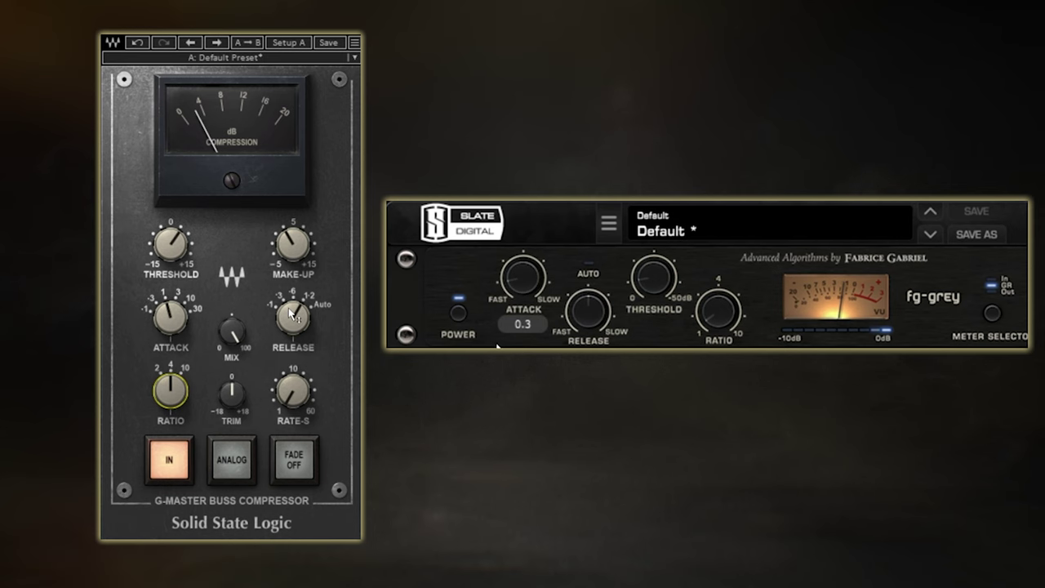
drag(584, 317, 576, 368)
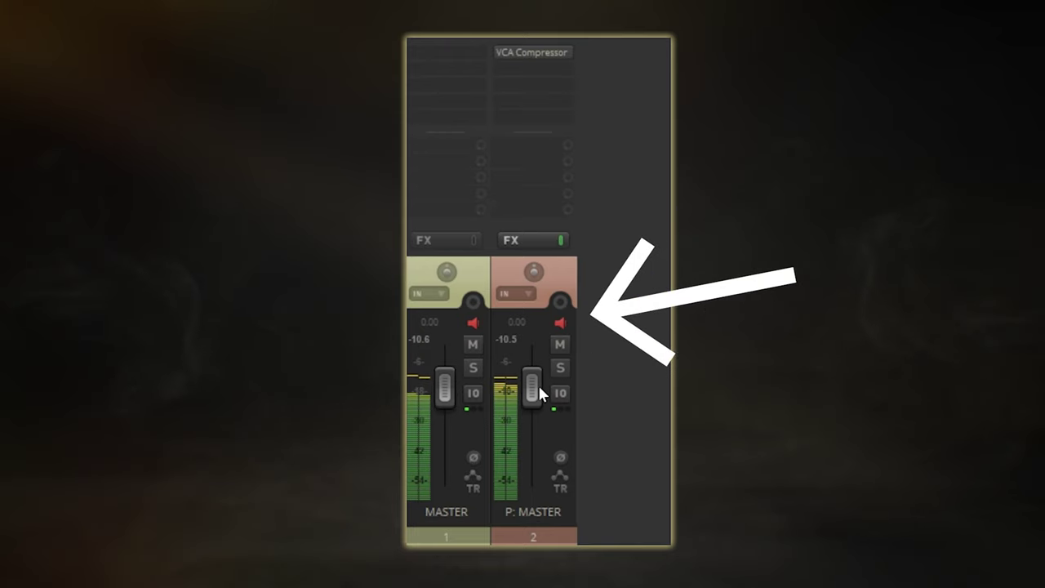
Step: Copy the VCA Compressor onto MASTER, then set MASTER to -1.98 dB and P: MASTER to -3.58 dB
mouse_move(537, 391)
drag(533, 389, 524, 412)
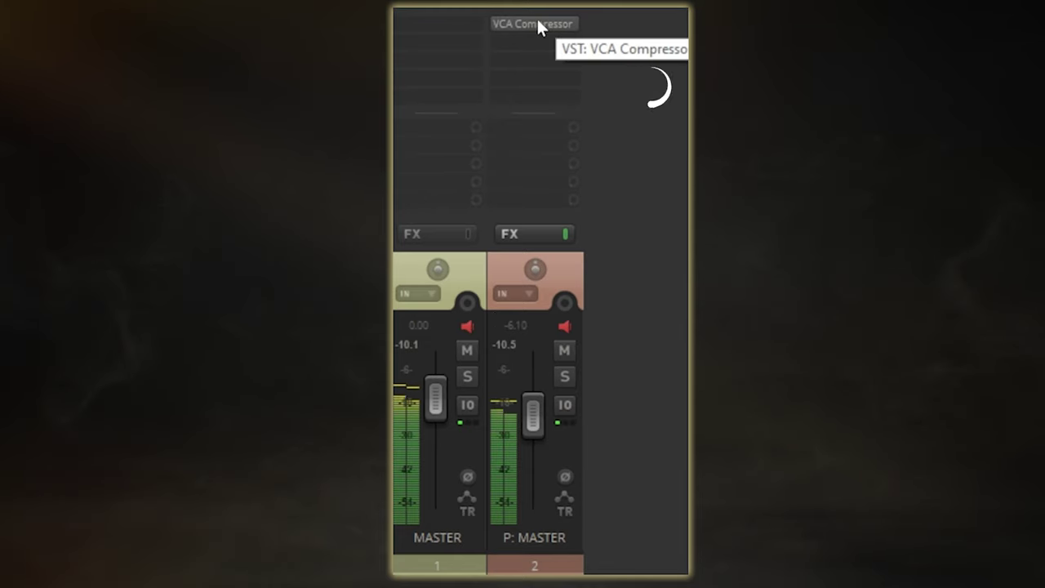
drag(538, 23, 448, 27)
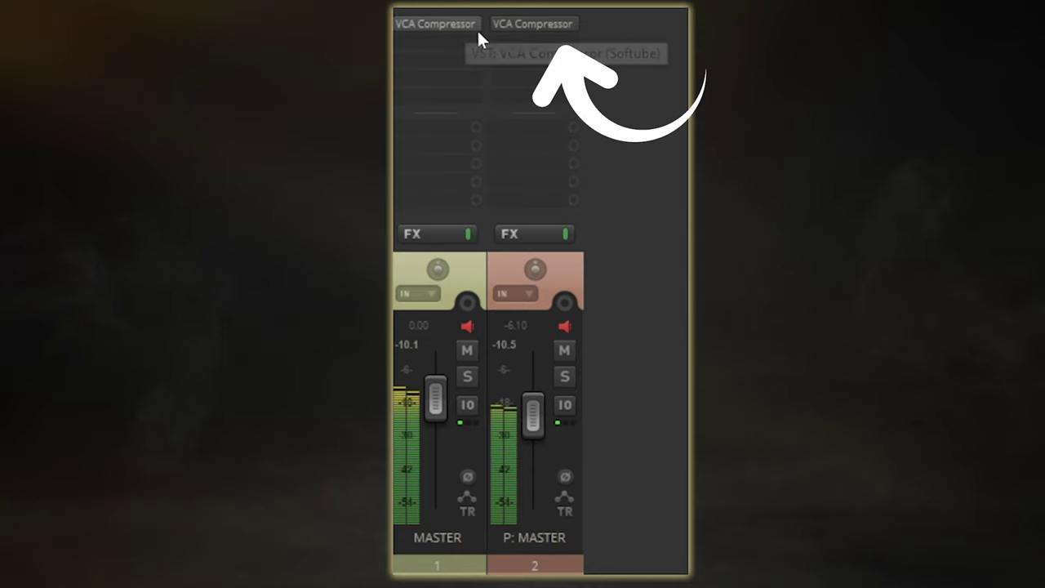
drag(438, 401, 439, 407)
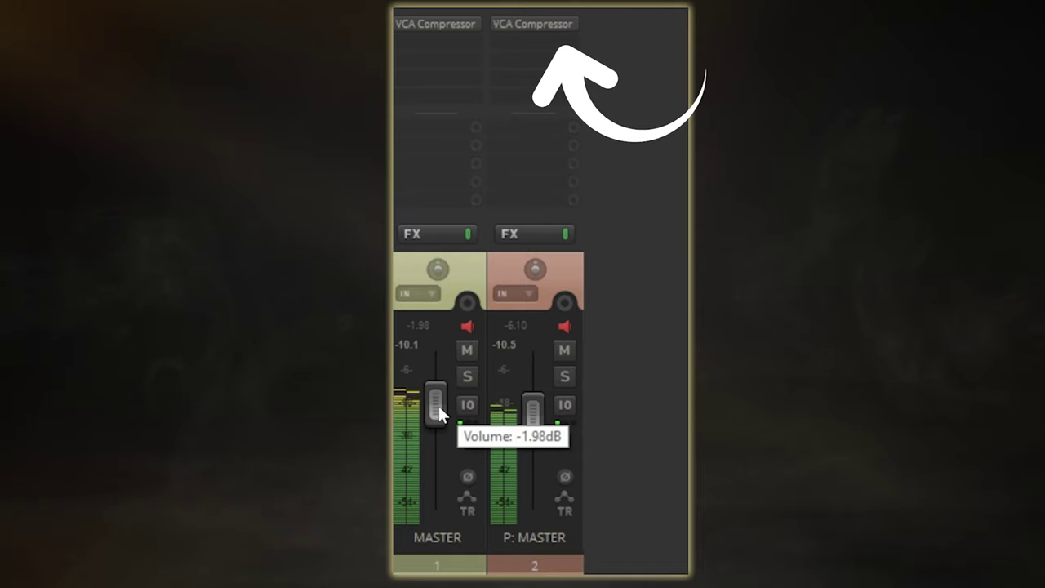
drag(540, 404, 540, 388)
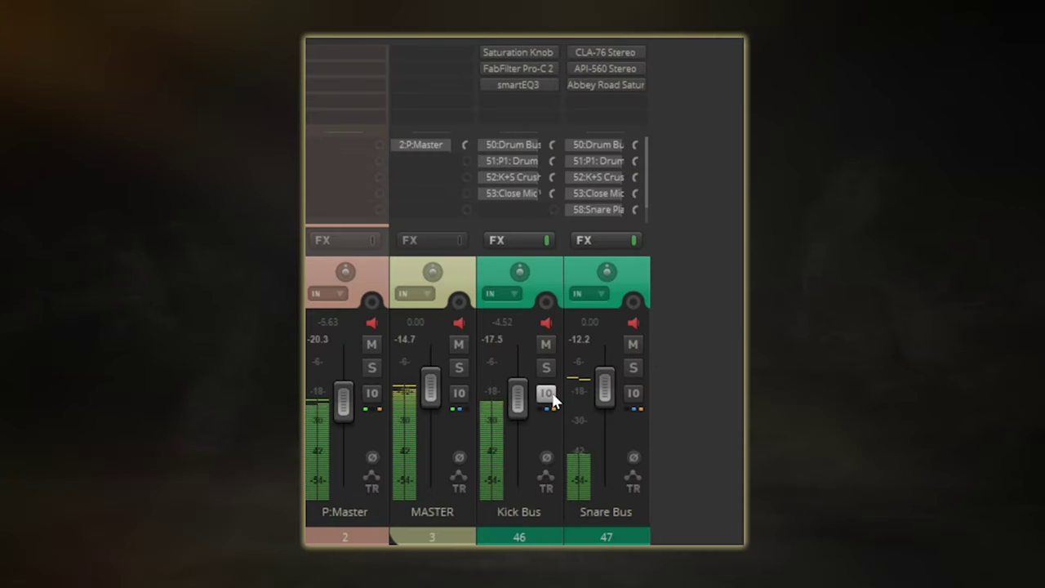
drag(430, 397, 363, 397)
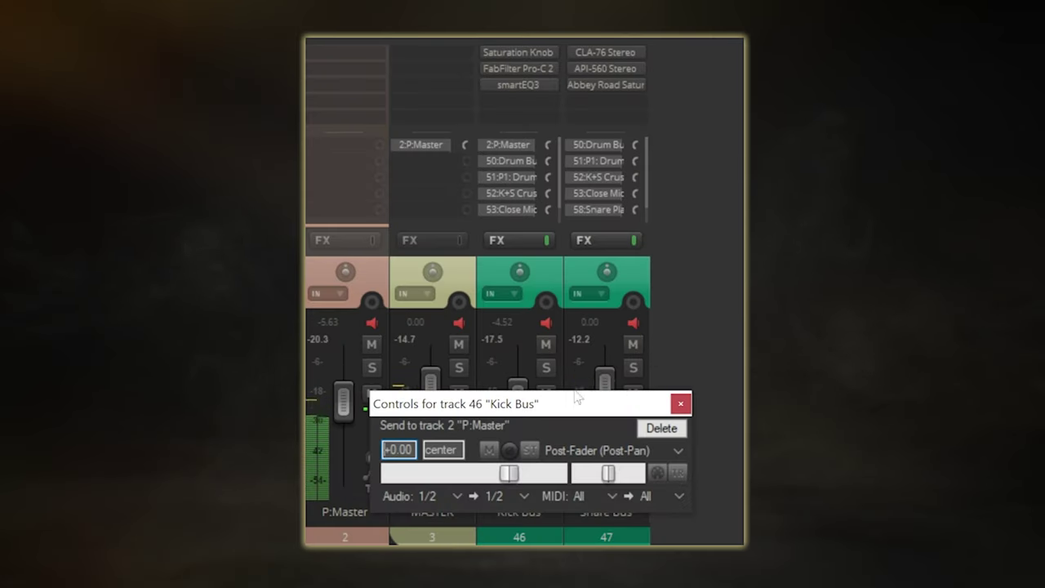
click(608, 449)
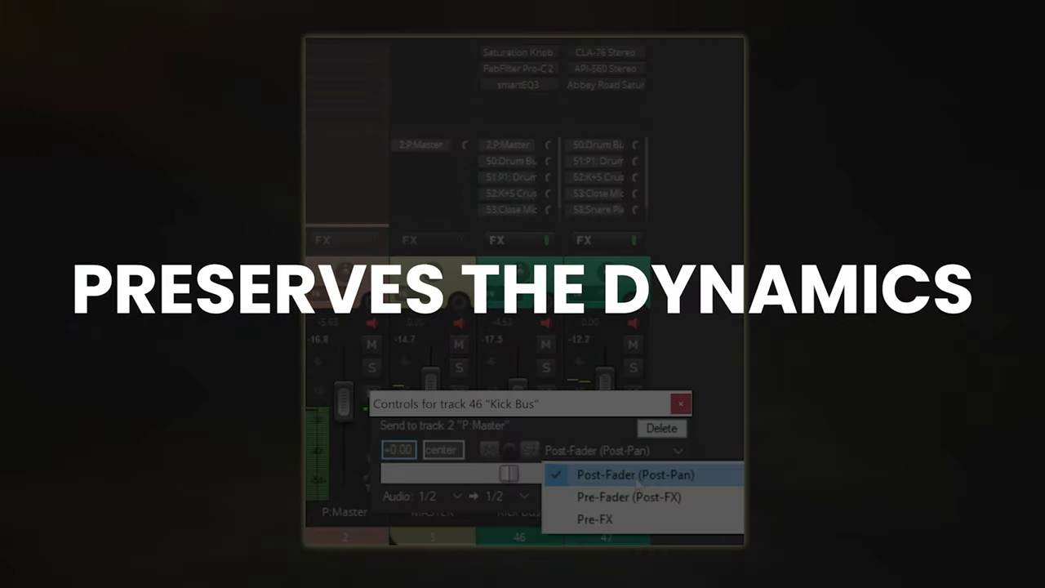
click(643, 495)
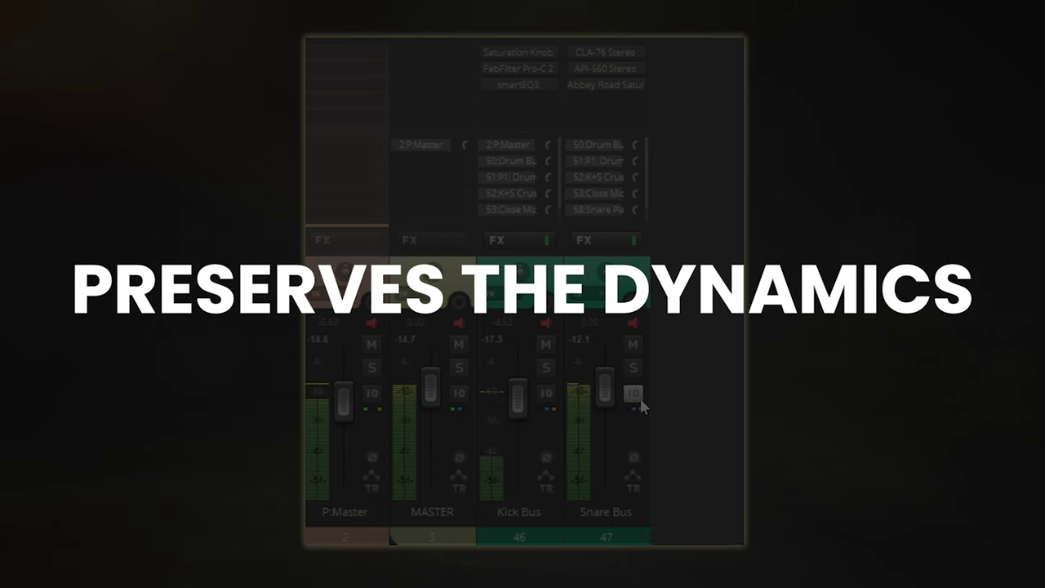
drag(487, 414, 377, 387)
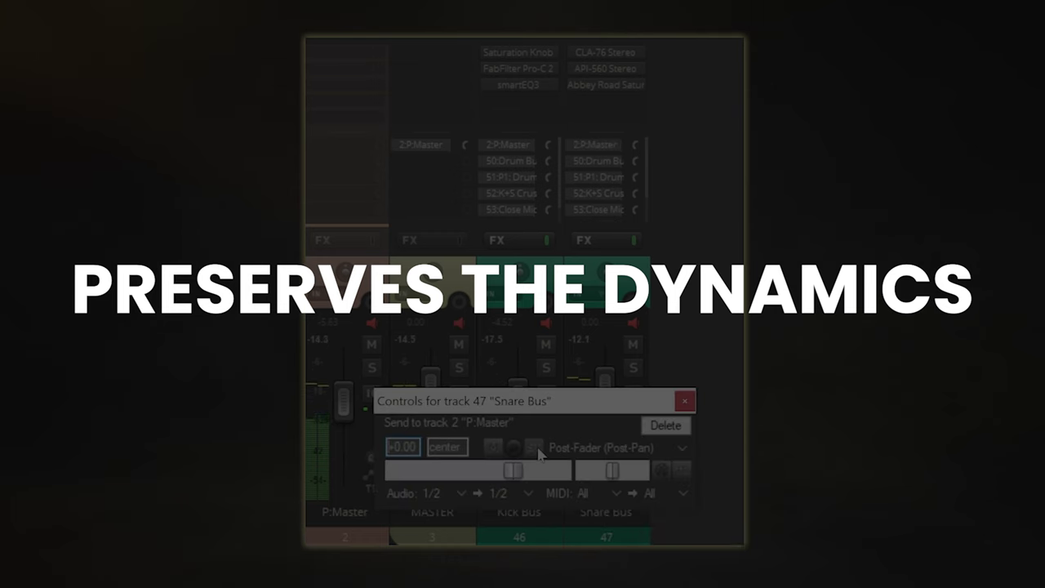
click(665, 450)
click(640, 495)
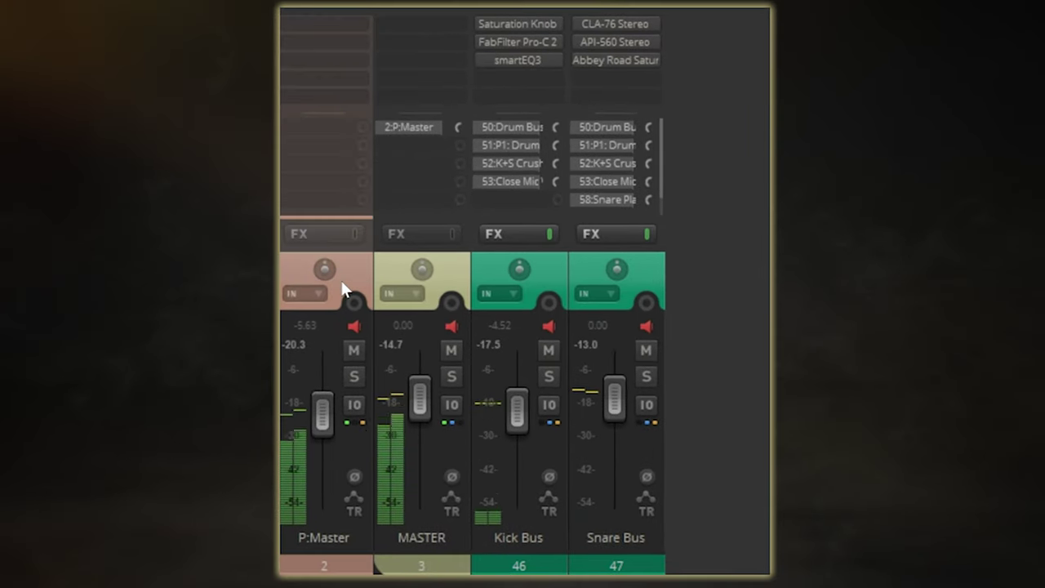
double_click(337, 535)
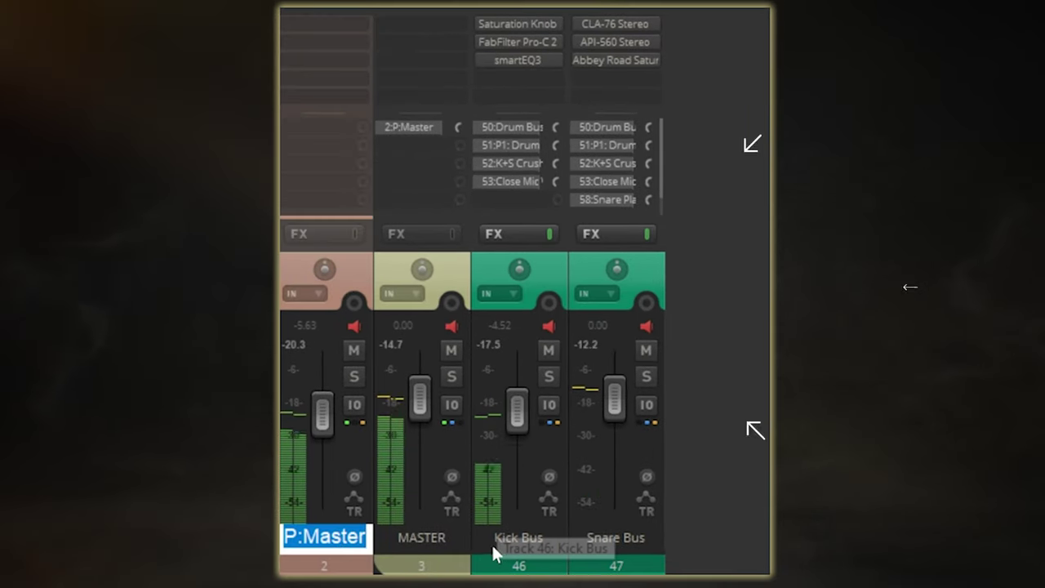
click(553, 277)
click(645, 259)
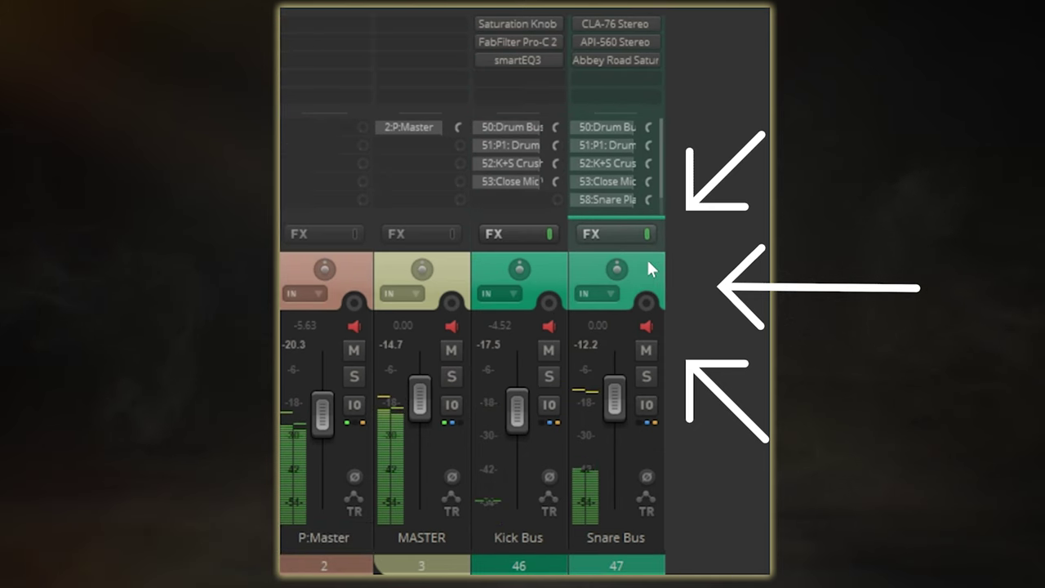
double_click(518, 537)
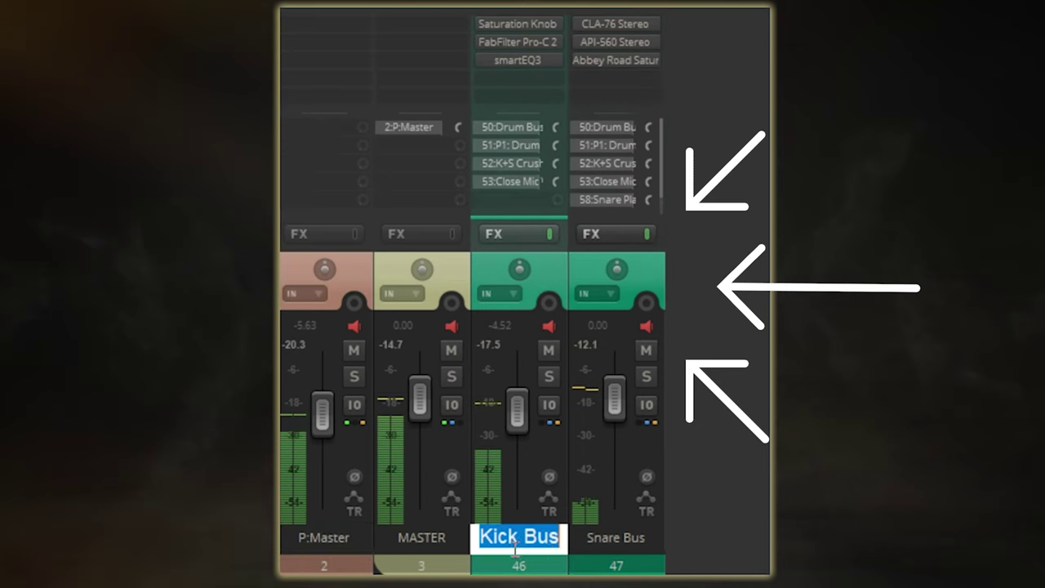
double_click(598, 538)
click(659, 272)
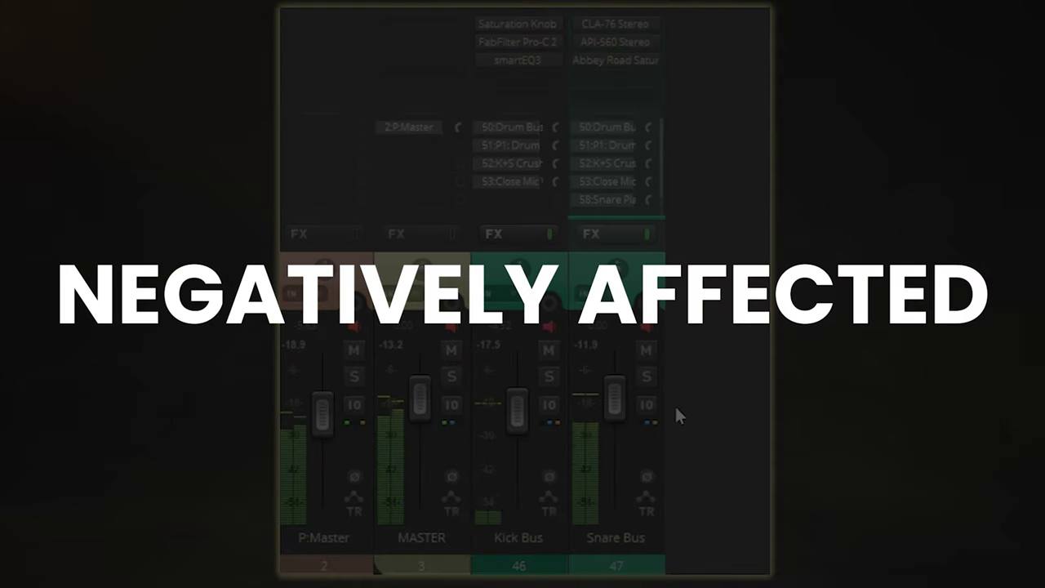
click(550, 287)
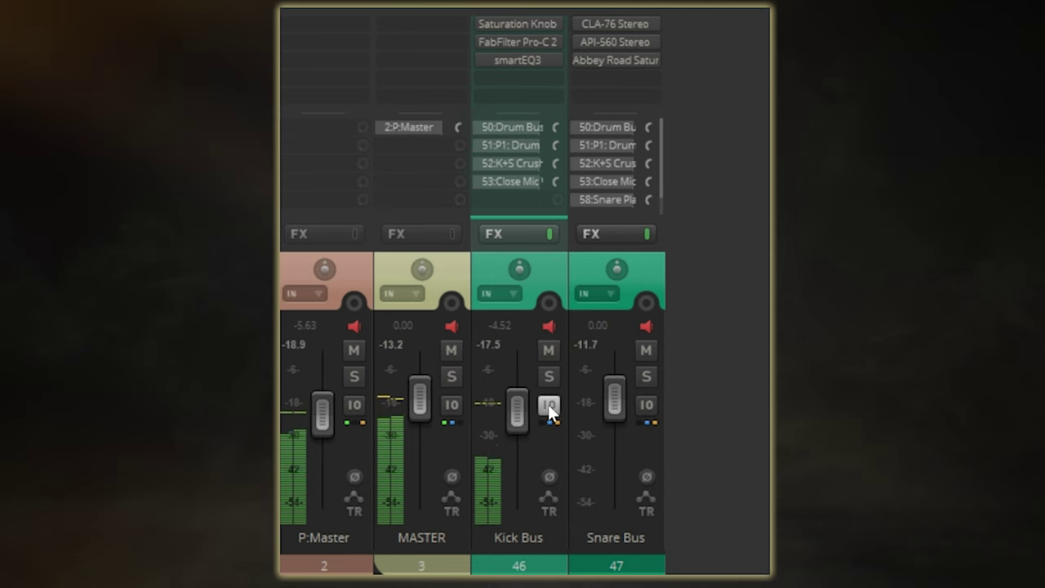
Step: Send Kick Bus and Snare Bus to P:Master, making the Snare Bus send pre-fader
drag(367, 410, 356, 406)
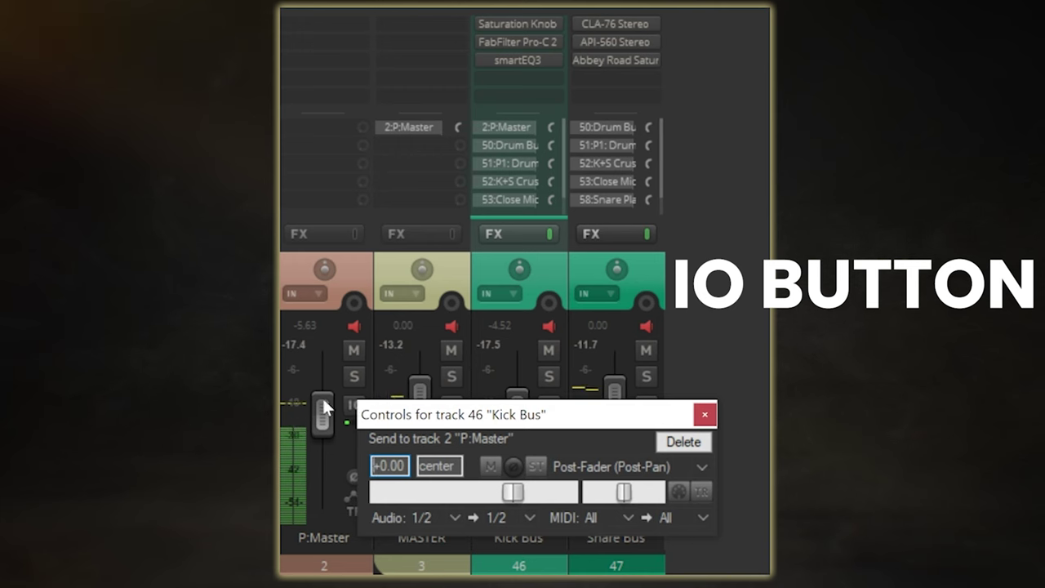
click(705, 413)
drag(375, 410, 354, 406)
click(628, 468)
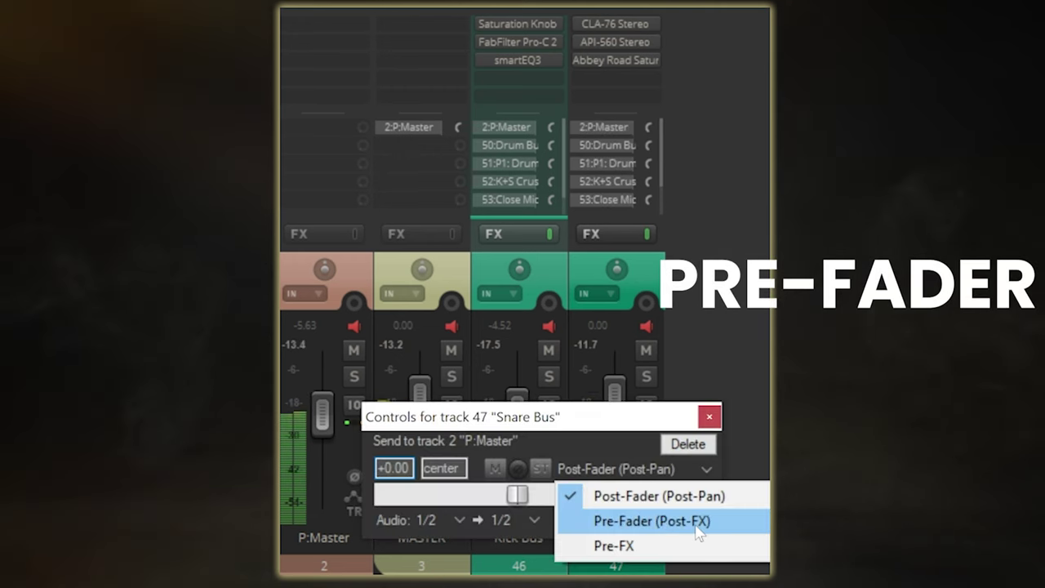
click(741, 524)
click(708, 416)
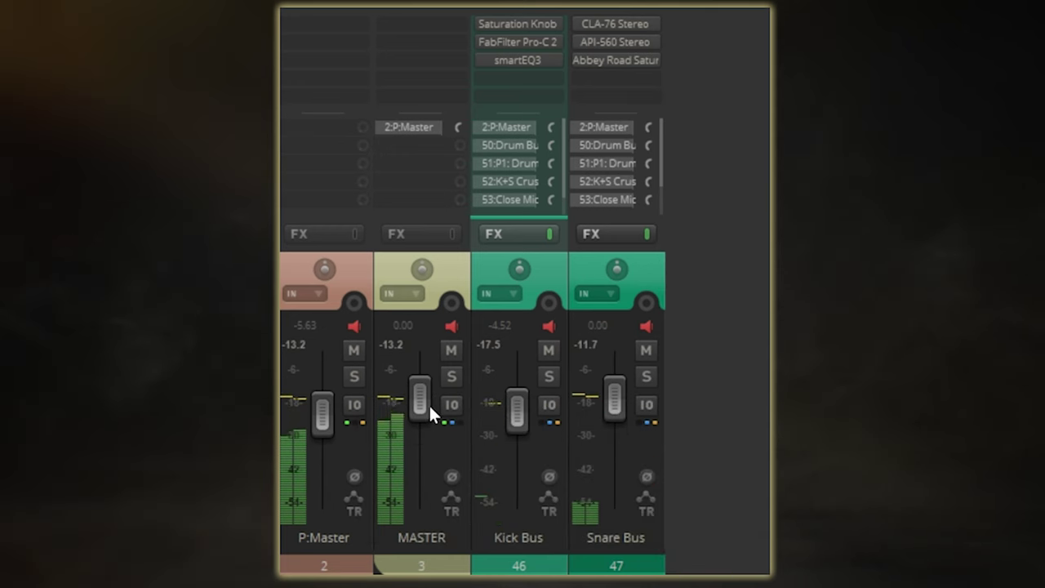
Step: Lower MASTER to -1.98 dB and pull P:Master down, then copy FabFilter Pro-C 2 onto P:Master
drag(410, 400, 413, 403)
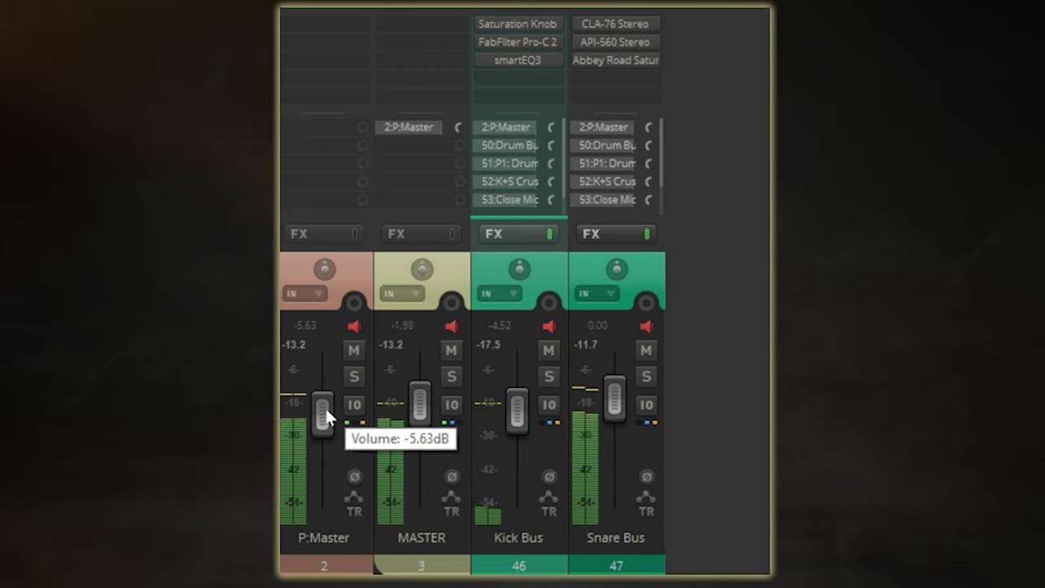
mouse_move(326, 416)
mouse_down()
mouse_move(325, 391)
mouse_move(328, 430)
mouse_move(328, 420)
mouse_up()
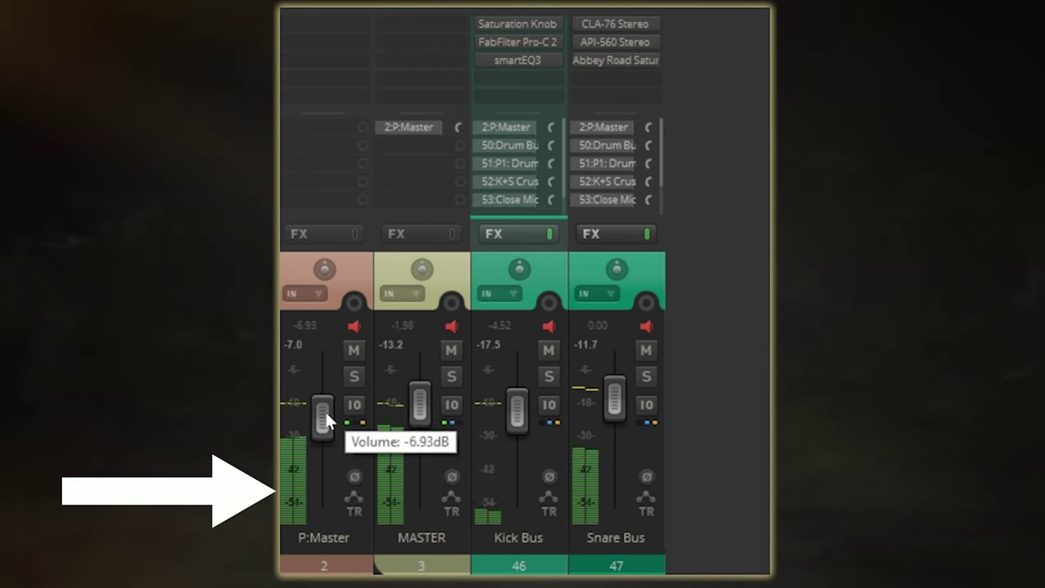
drag(485, 42, 318, 20)
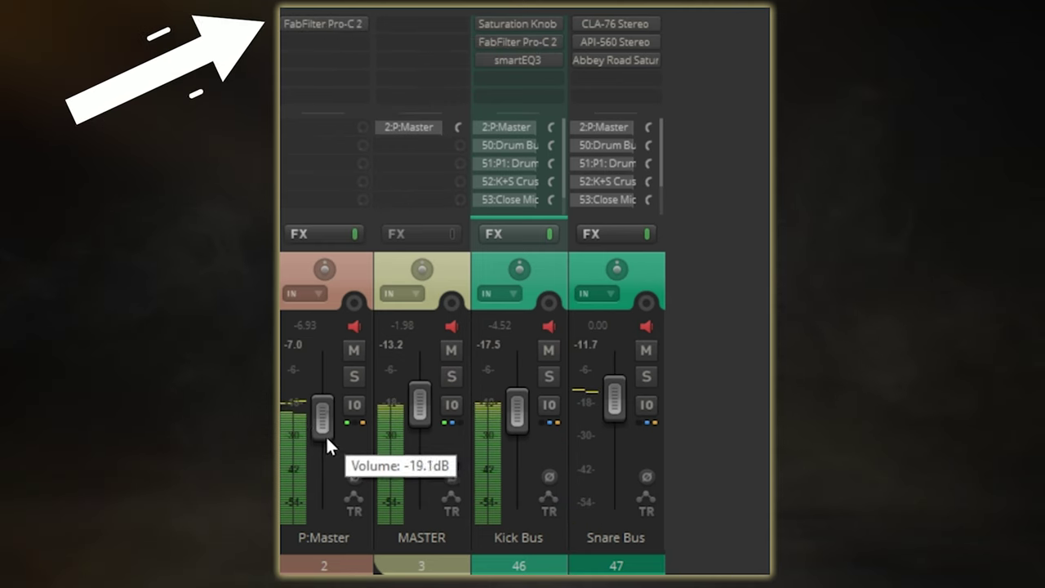
Step: Bring the P:Master fader to about -11.5 dB and unmute the channel
mouse_move(326, 435)
mouse_down()
mouse_move(327, 455)
mouse_move(325, 416)
mouse_up()
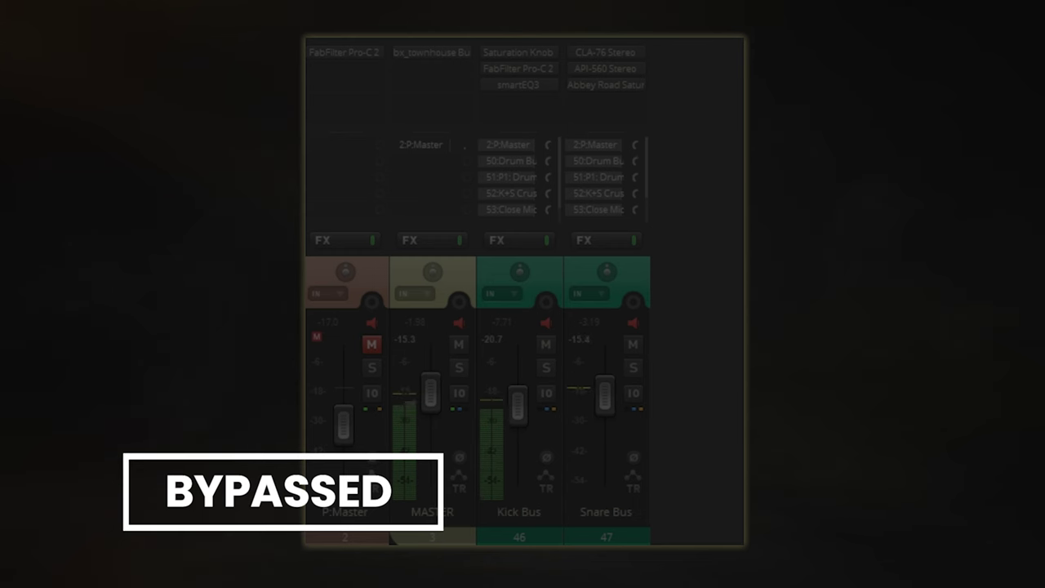
click(372, 344)
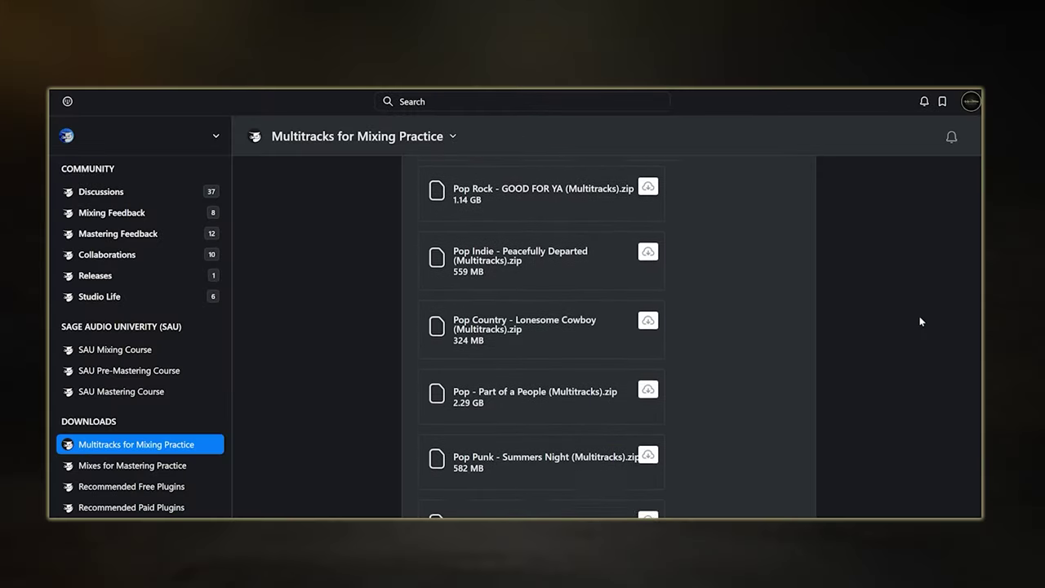
Step: Scroll down through the Multitracks for Mixing Practice download listings
scroll(920, 321, down, 3)
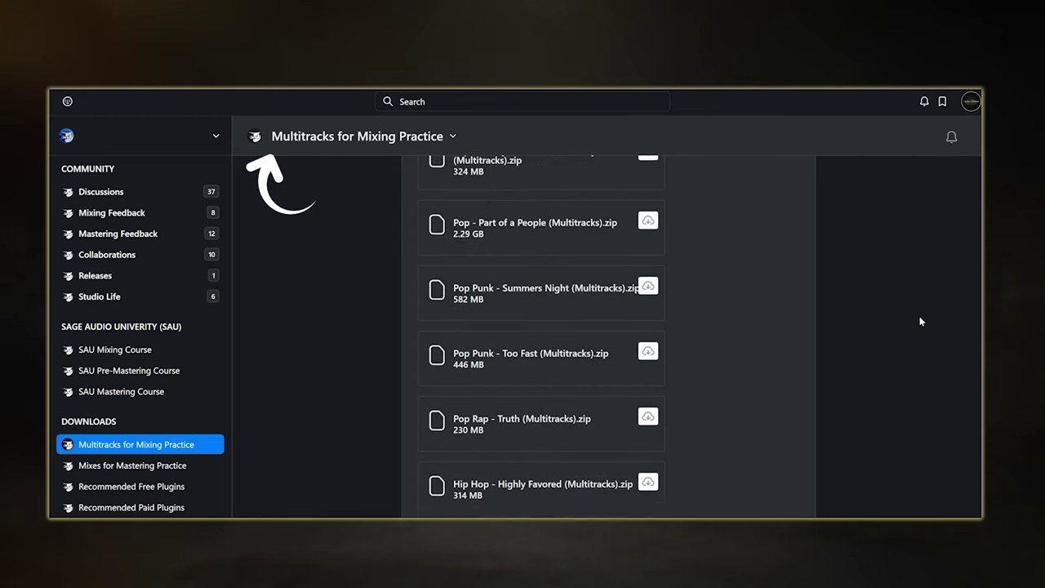
scroll(920, 321, down, 3)
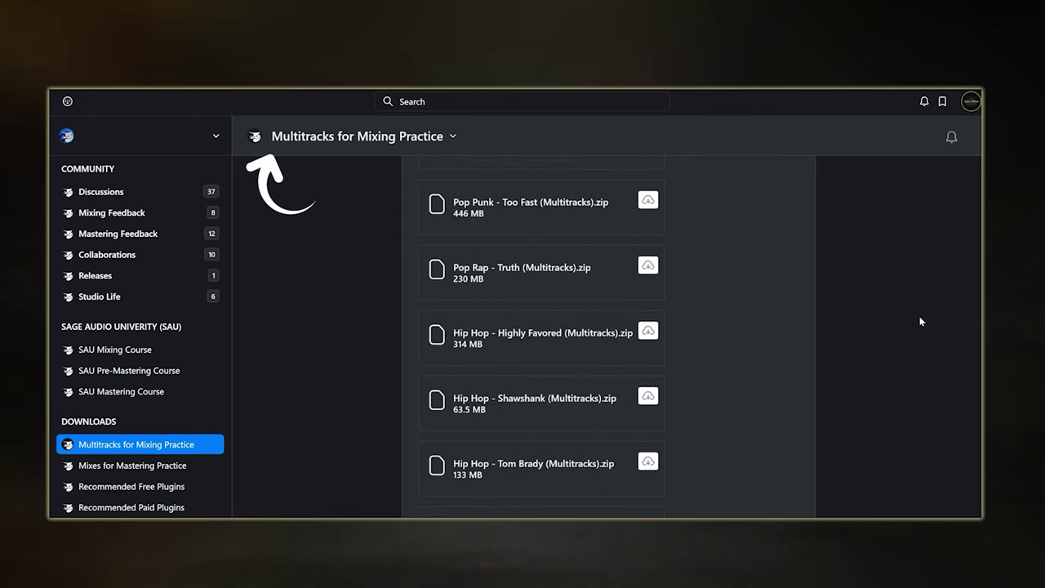
scroll(919, 321, down, 3)
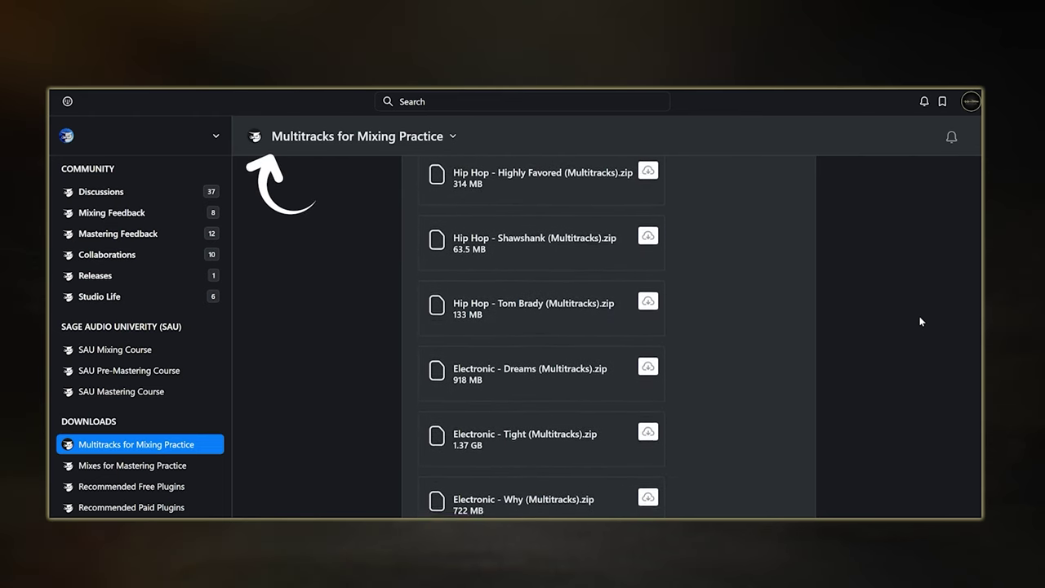
scroll(919, 321, down, 2)
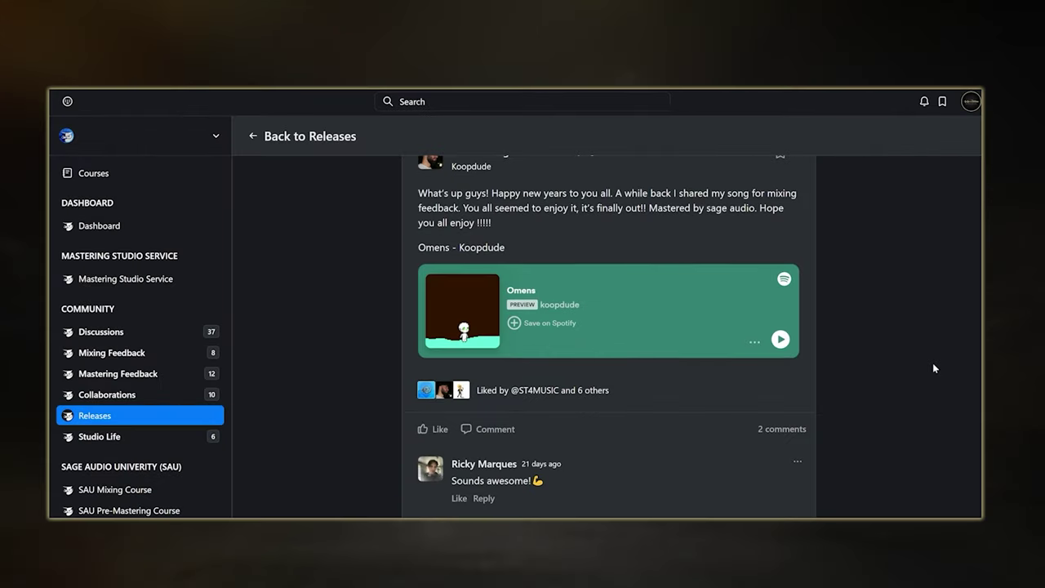
scroll(932, 362, down, 1)
scroll(933, 365, down, 1)
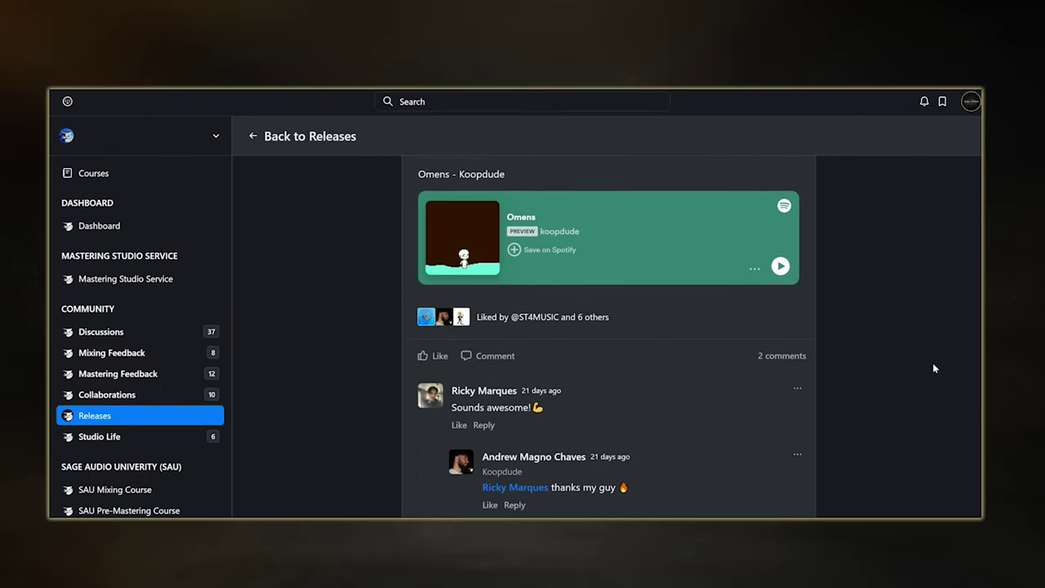